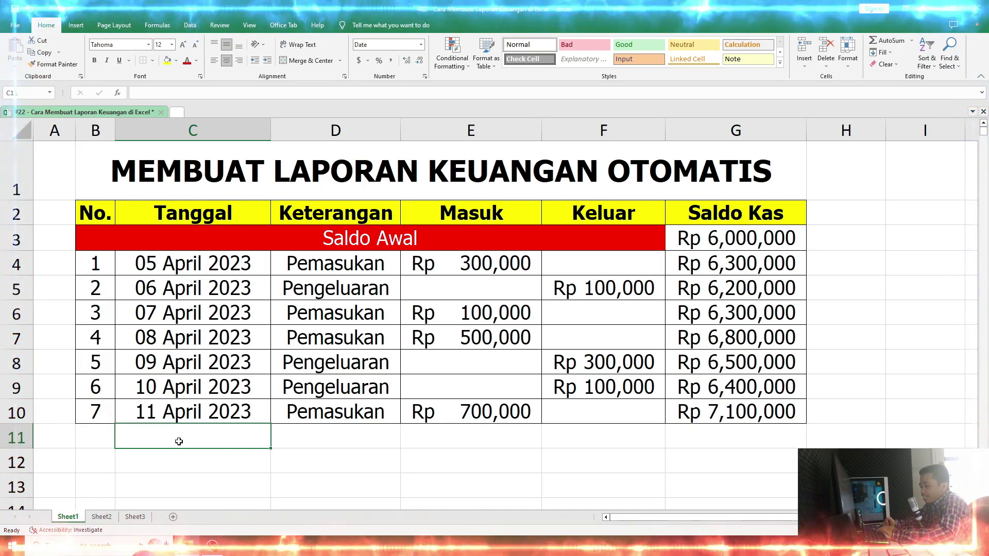
Step: Log entry 8 as 12 April 2023, Pengeluaran, with a Rp 100,000 expense
{"action": "type", "text": "12"}
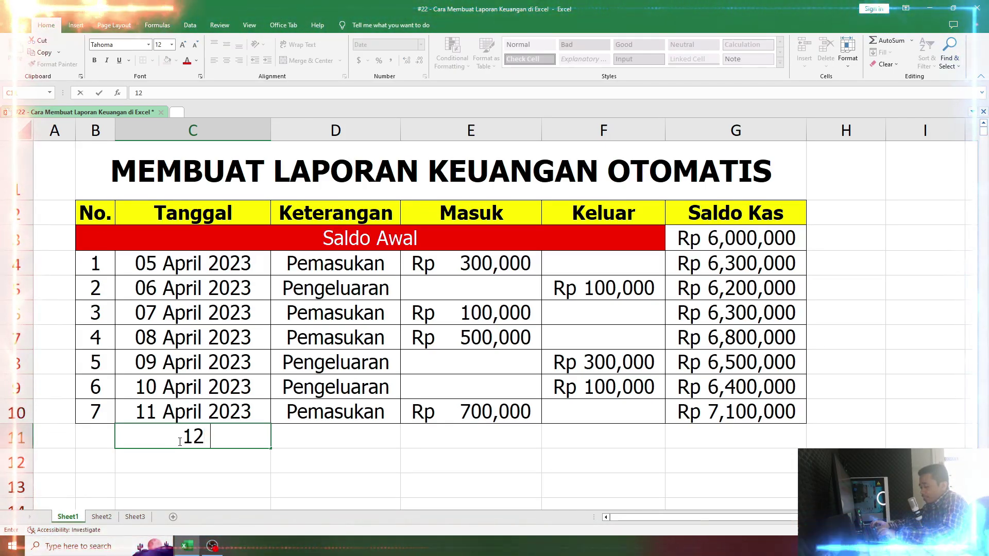
{"action": "key", "text": "Return"}
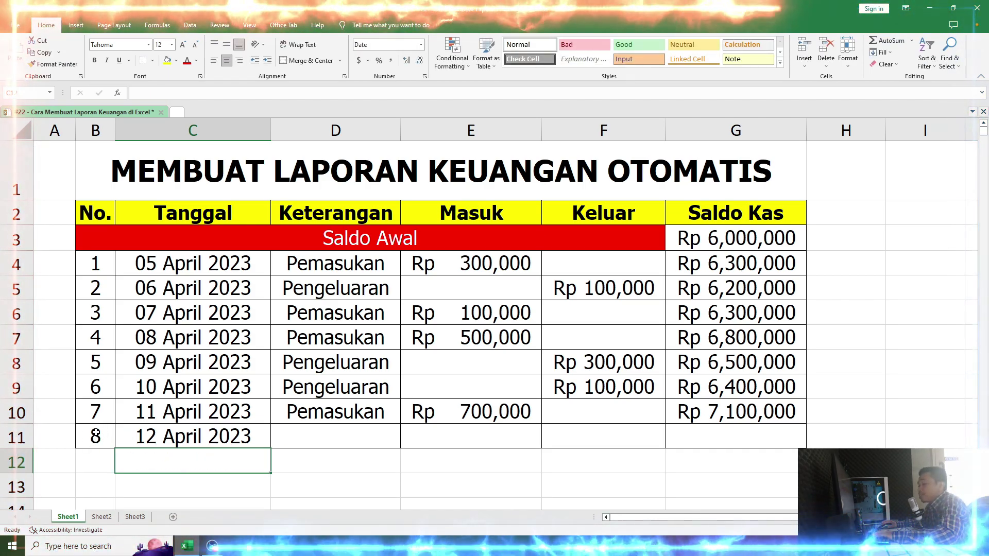
{"action": "left_click", "coordinate": [335, 437]}
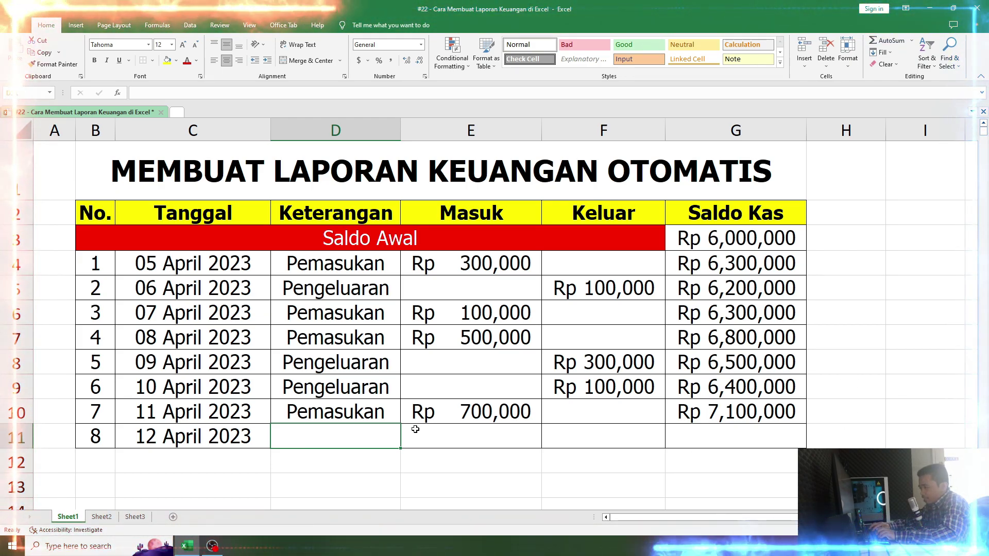
{"action": "type", "text": "Pengeluaran"}
{"action": "key", "text": "Tab"}
{"action": "key", "text": "Tab"}
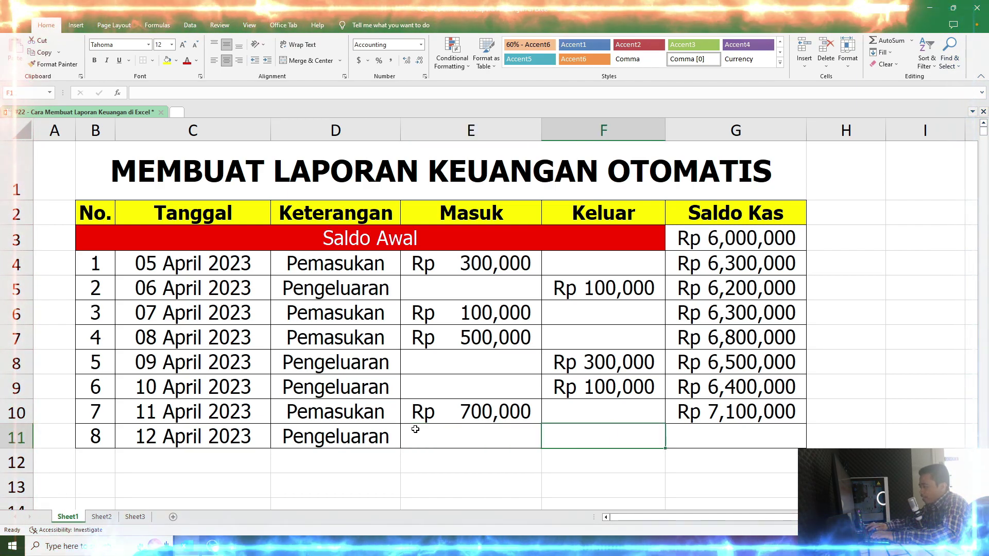
{"action": "type", "text": "100000"}
{"action": "key", "text": "Return"}
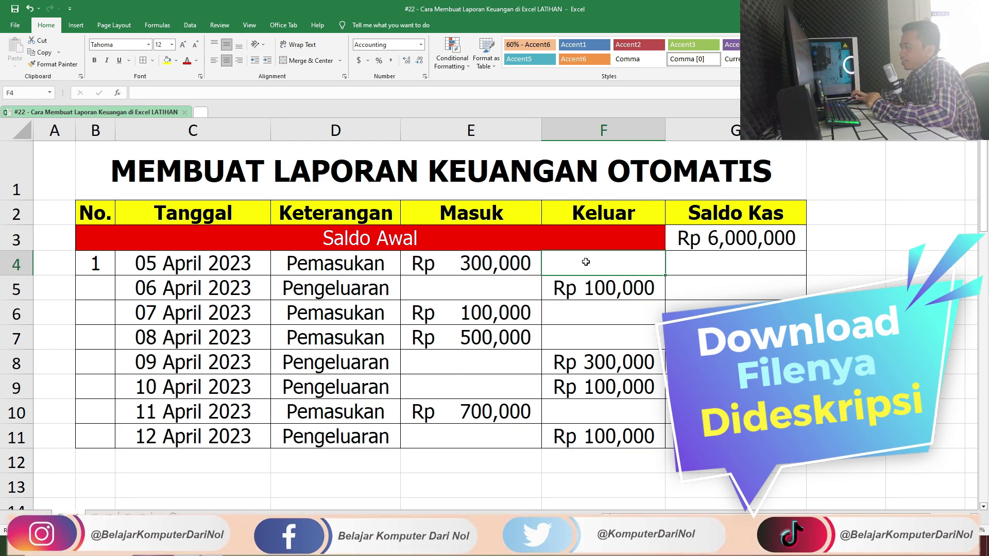
Step: Show how Saldo Awal Rp 6,000,000, Masuk 300,000 and Keluar 100,000 feed the balance
{"action": "left_click", "coordinate": [750, 267]}
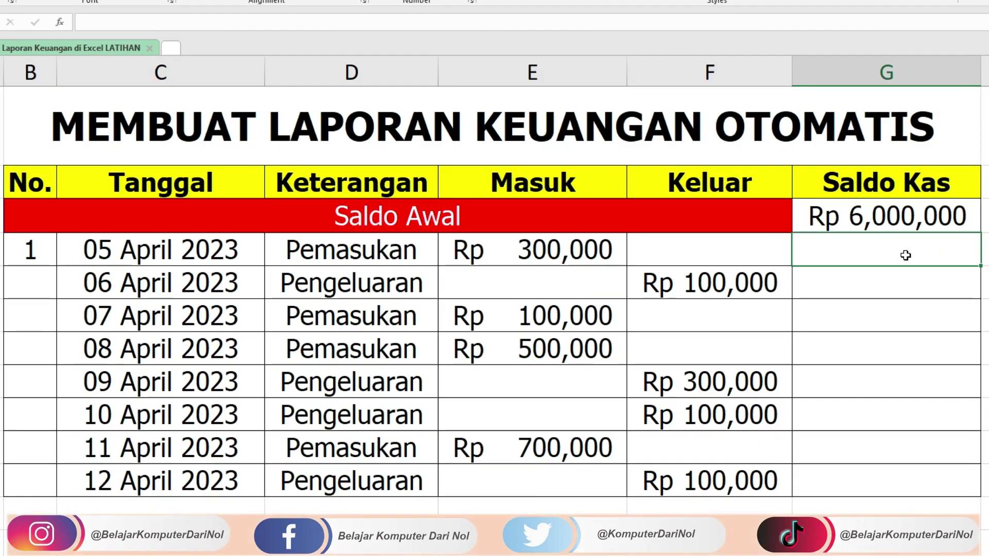
{"action": "left_click", "coordinate": [896, 216]}
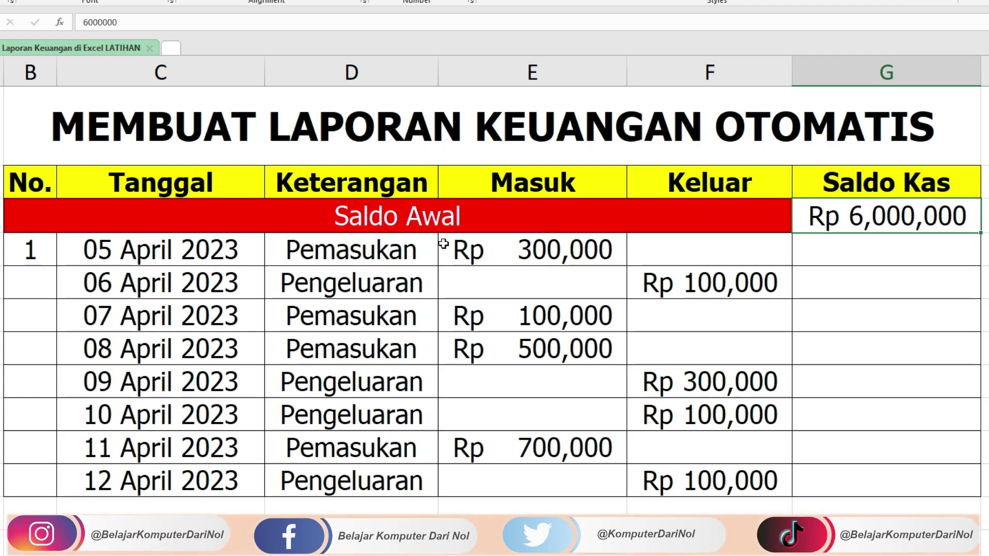
{"action": "left_click", "coordinate": [495, 254]}
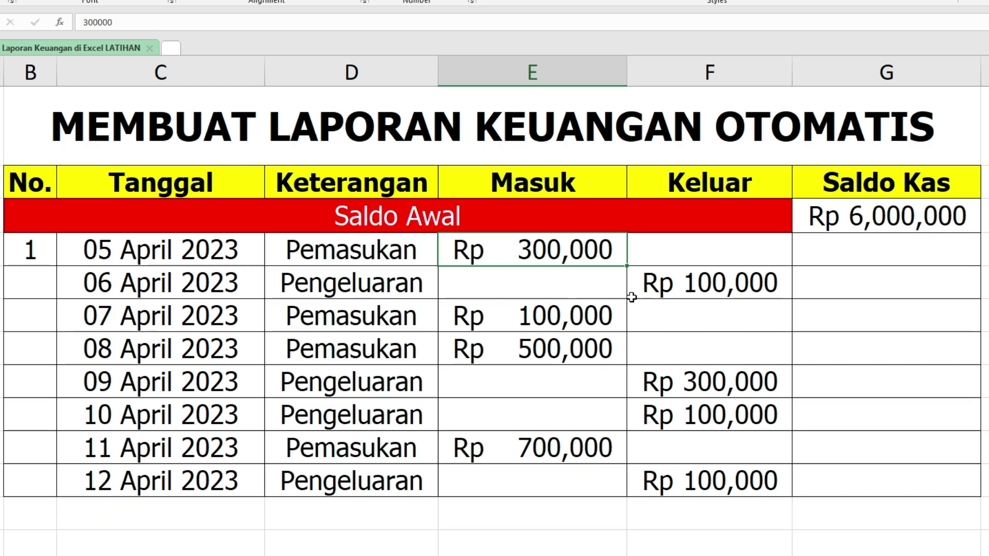
{"action": "left_click", "coordinate": [697, 287]}
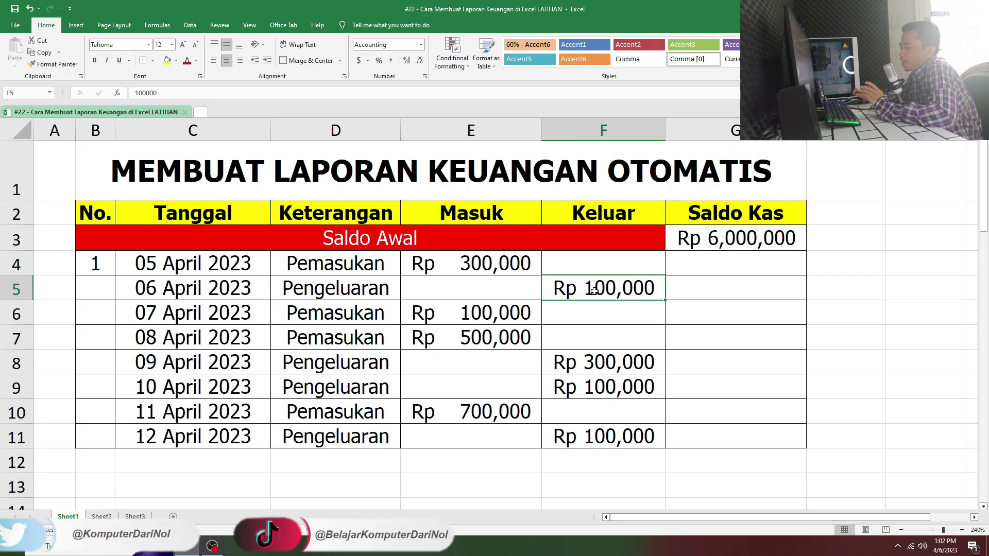
{"action": "left_click", "coordinate": [735, 265]}
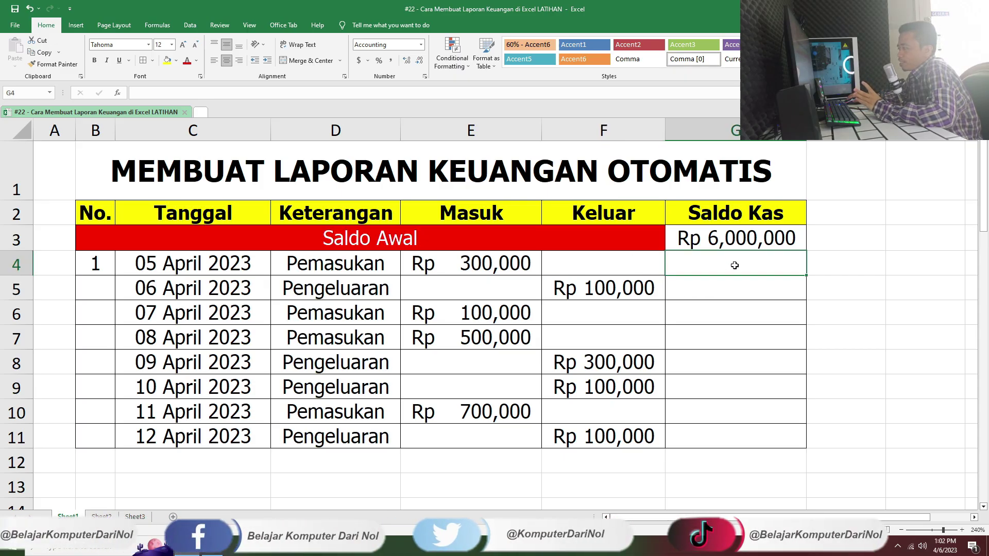
{"action": "left_click_drag", "start_coordinate": [734, 265], "coordinate": [734, 444]}
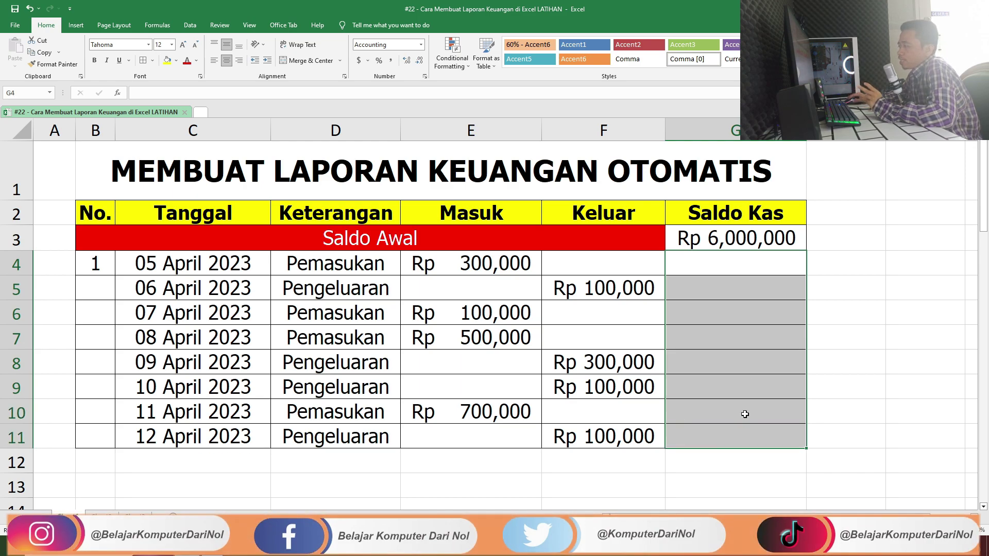
{"action": "left_click", "coordinate": [714, 264]}
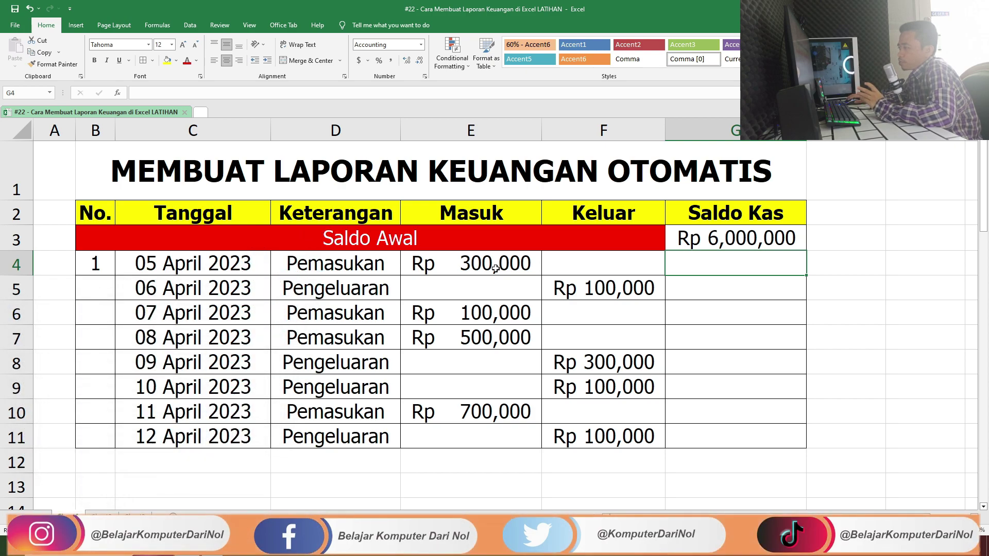
Step: Trace E4, F4 and the Saldo Kas range G4:G13, ending back in G4
{"action": "left_click", "coordinate": [495, 268]}
{"action": "left_click", "coordinate": [585, 289]}
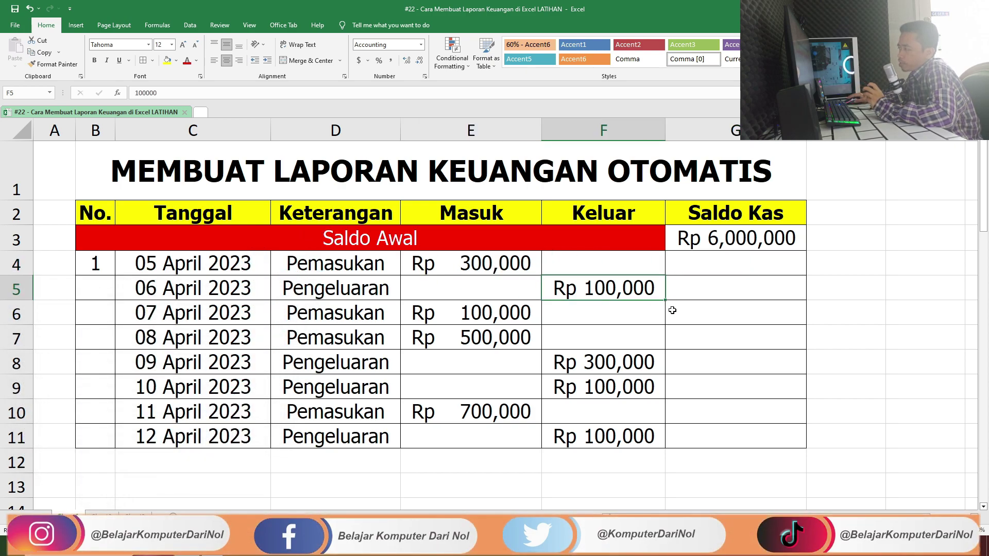
{"action": "left_click_drag", "start_coordinate": [723, 255], "coordinate": [718, 458]}
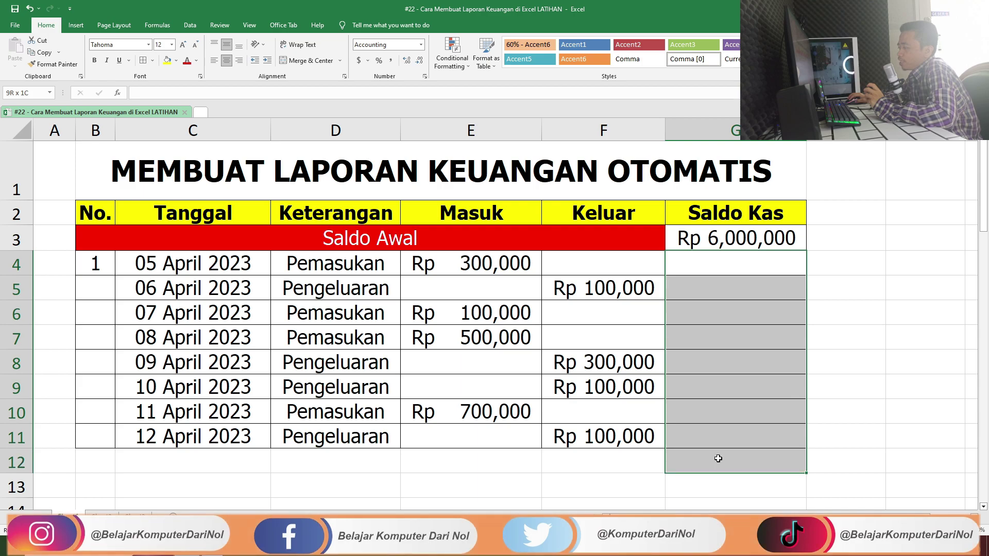
{"action": "left_click_drag", "start_coordinate": [453, 299], "coordinate": [603, 438]}
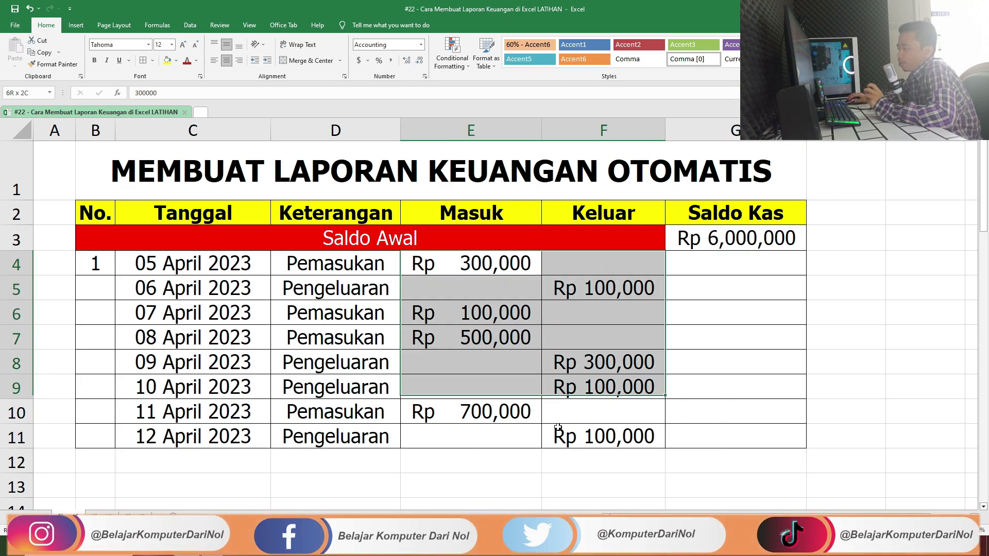
{"action": "left_click", "coordinate": [737, 248]}
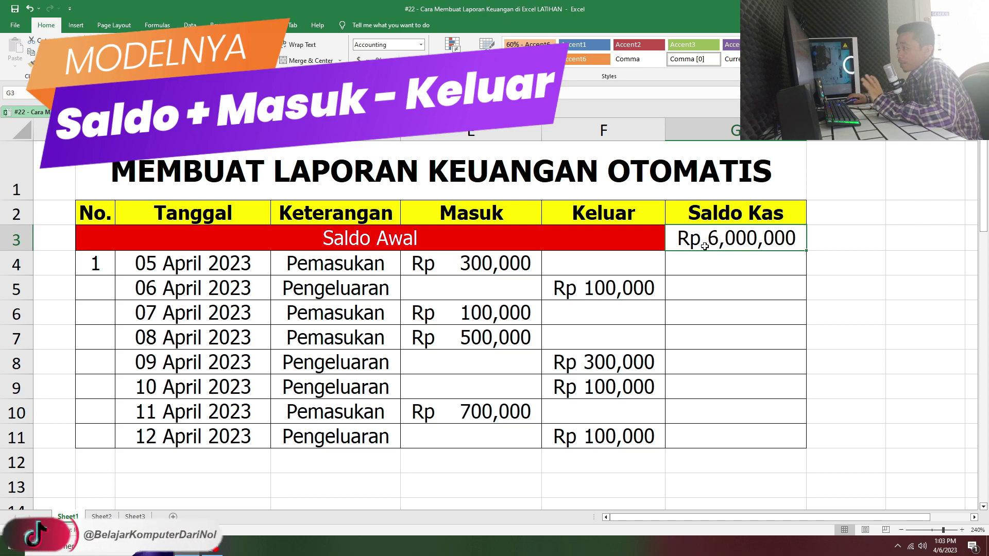
{"action": "left_click", "coordinate": [458, 264]}
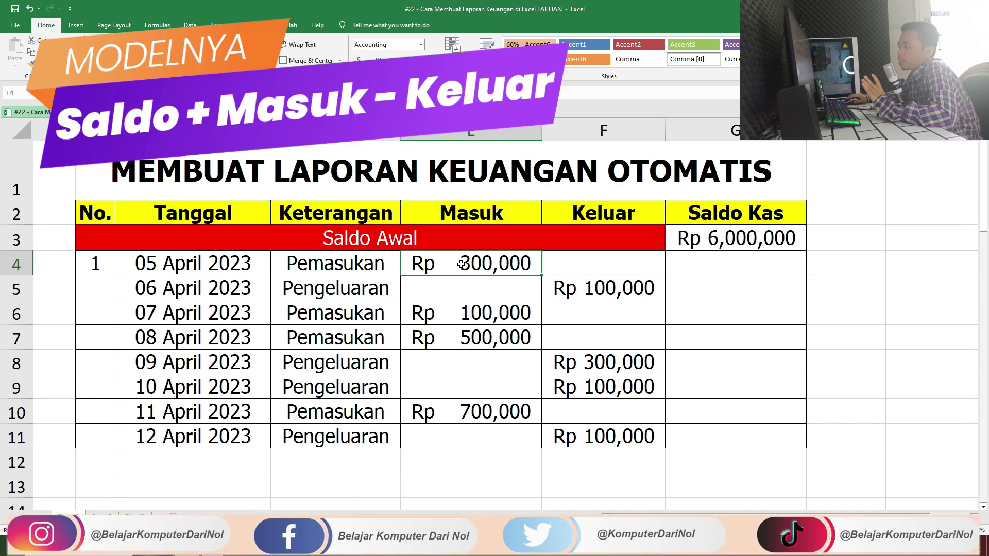
{"action": "left_click", "coordinate": [597, 266]}
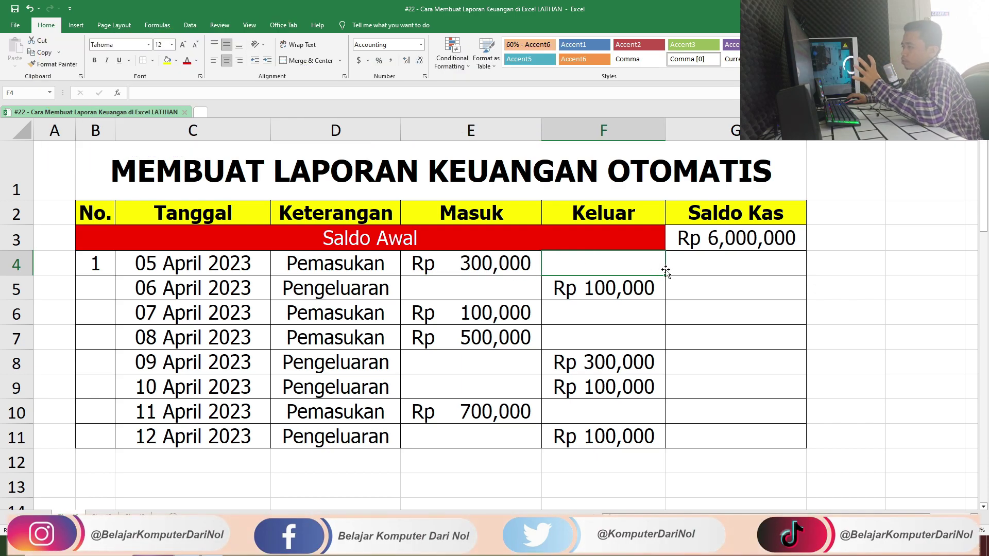
{"action": "left_click_drag", "start_coordinate": [727, 262], "coordinate": [726, 489]}
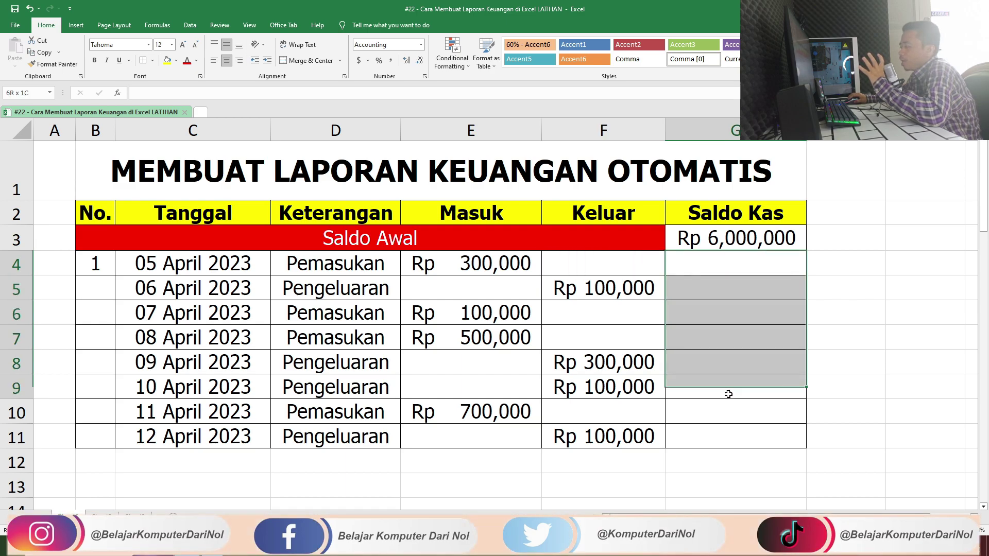
{"action": "left_click", "coordinate": [723, 268]}
{"action": "type", "text": "="}
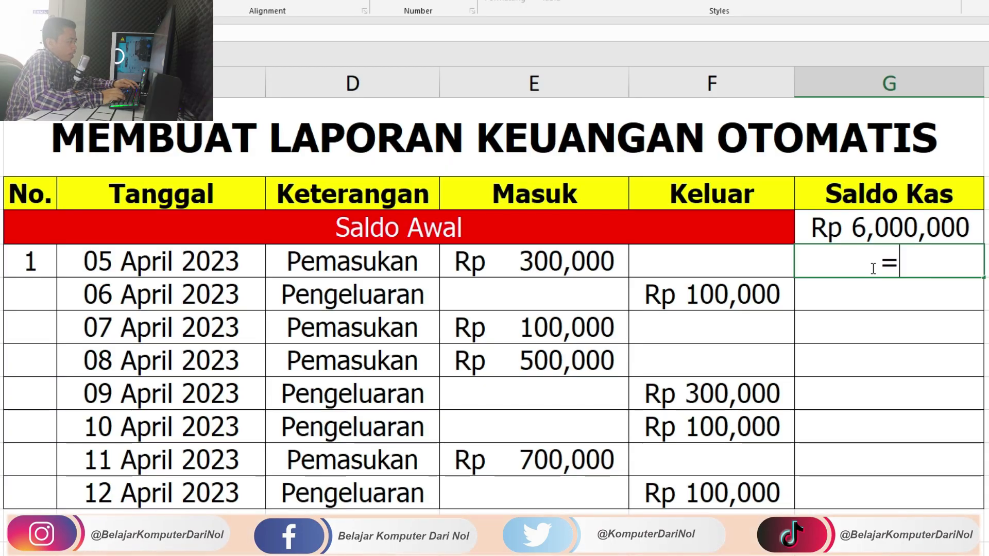
Step: Begin G4's formula as =IF(OR(E4<>"" to test whether Masuk is filled
{"action": "type", "text": "IF"}
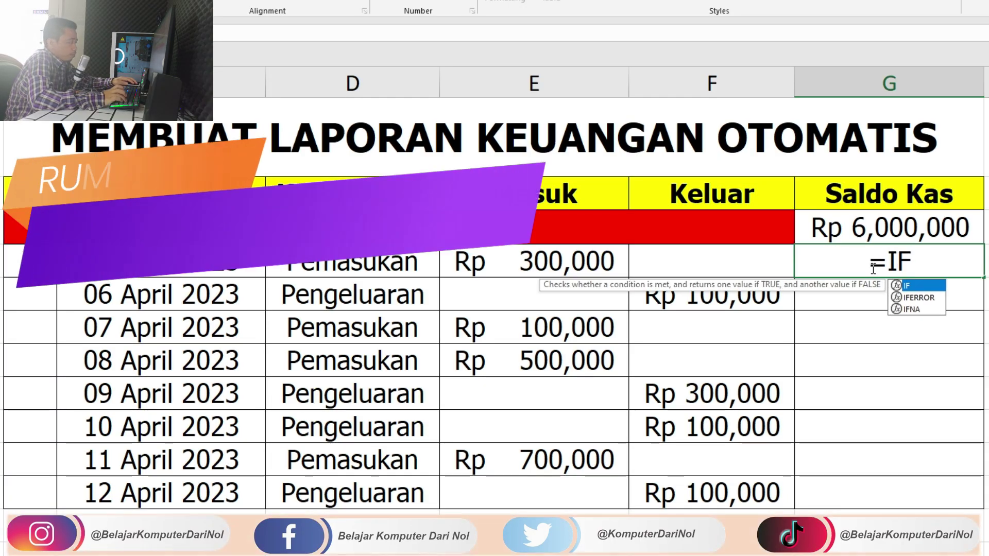
{"action": "type", "text": "(OR("}
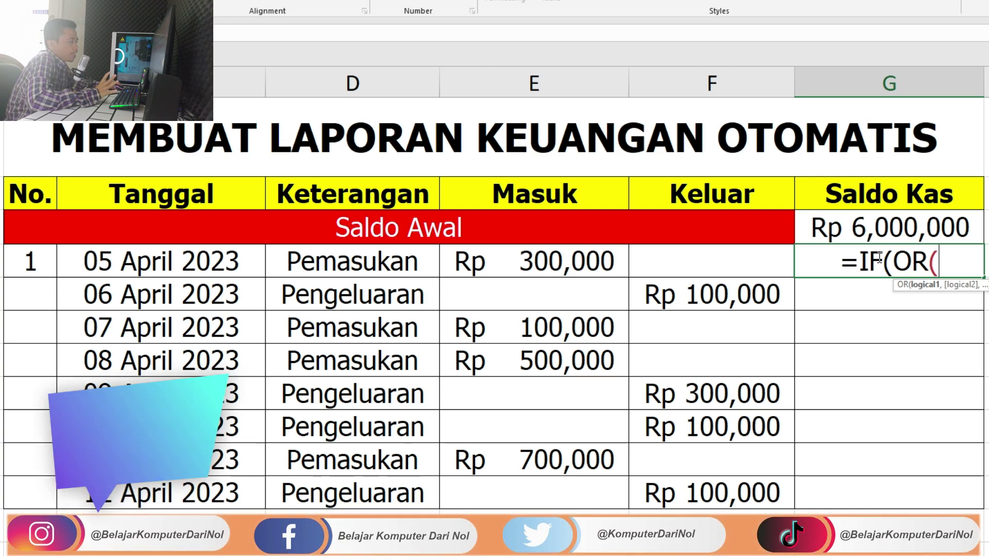
{"action": "left_click", "coordinate": [534, 264]}
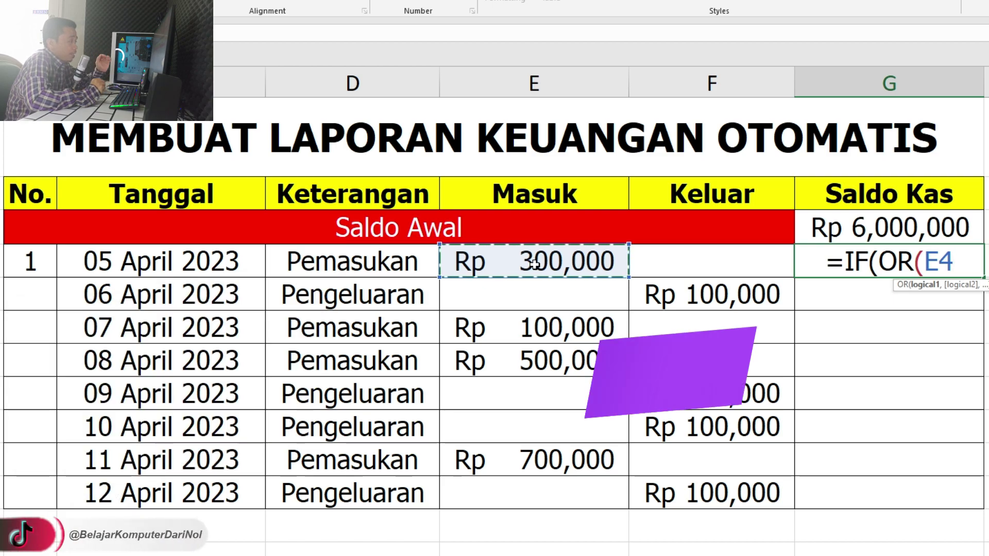
{"action": "type", "text": "<"}
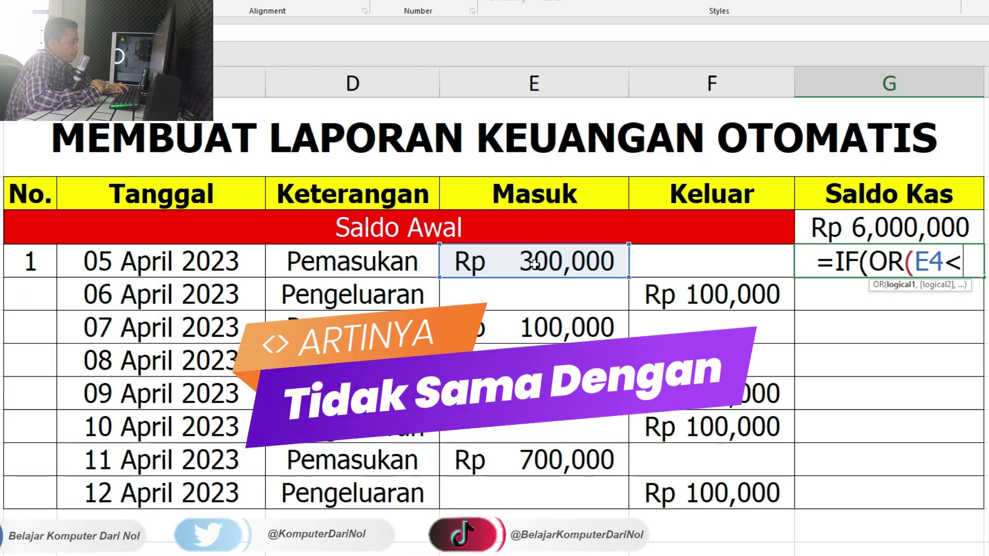
{"action": "type", "text": ">"}
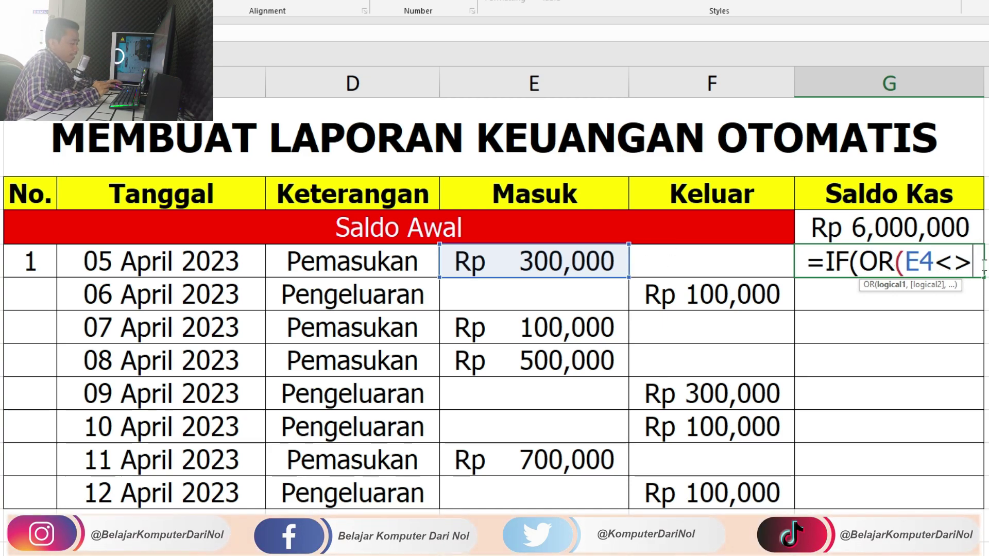
{"action": "type", "text": "\"\""}
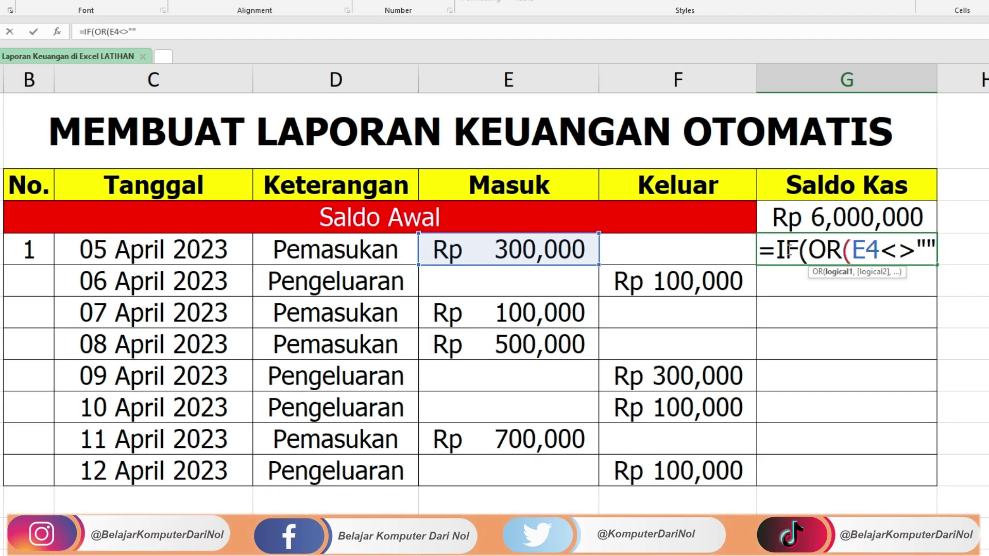
Step: Add the F4<>"" test to complete the OR condition
{"action": "type", "text": ","}
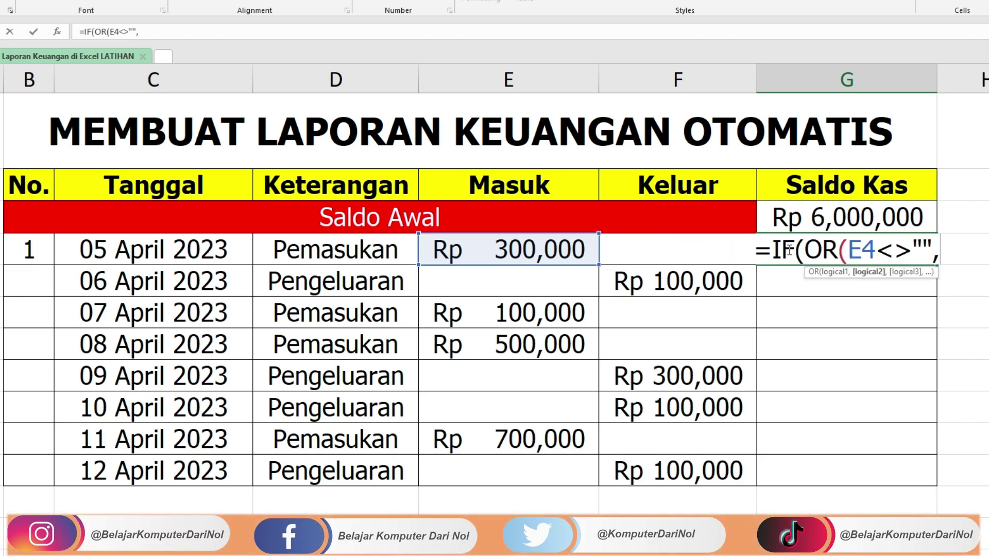
{"action": "left_click", "coordinate": [613, 253]}
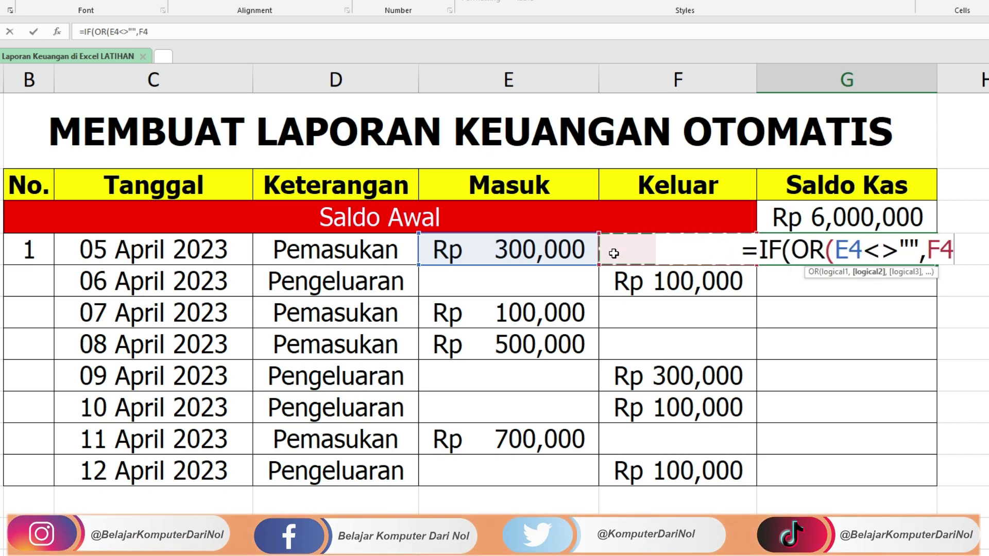
{"action": "type", "text": "<>\"\""}
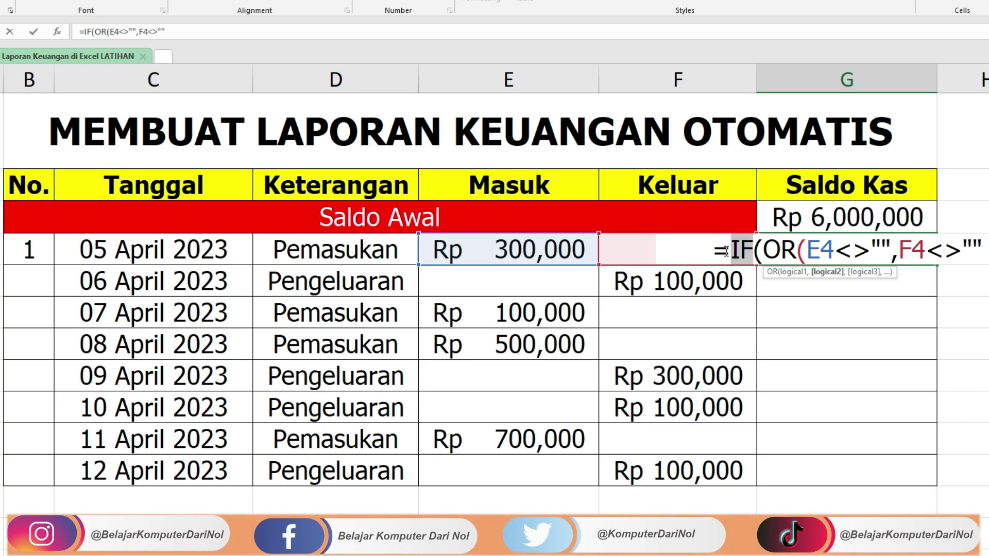
{"action": "double_click", "coordinate": [820, 251]}
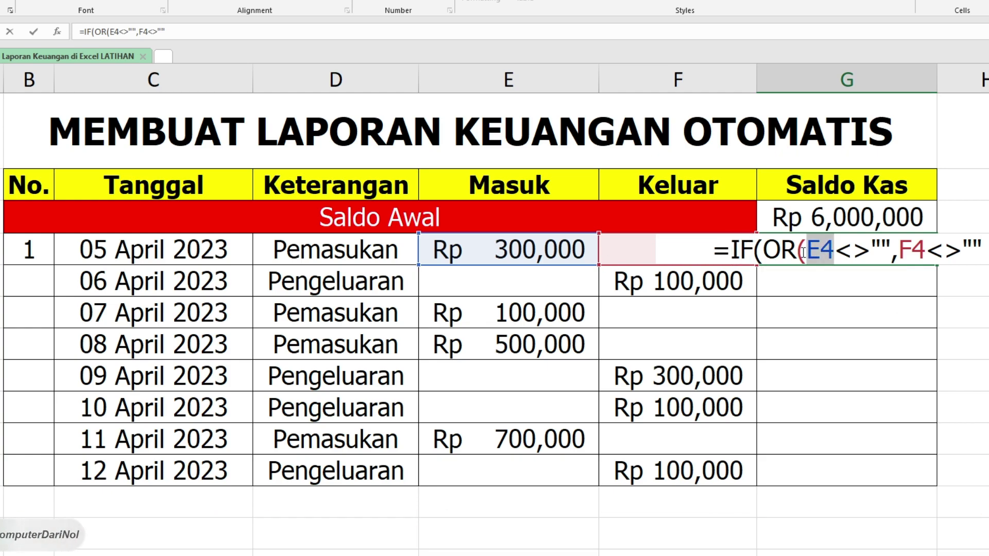
{"action": "double_click", "coordinate": [852, 250]}
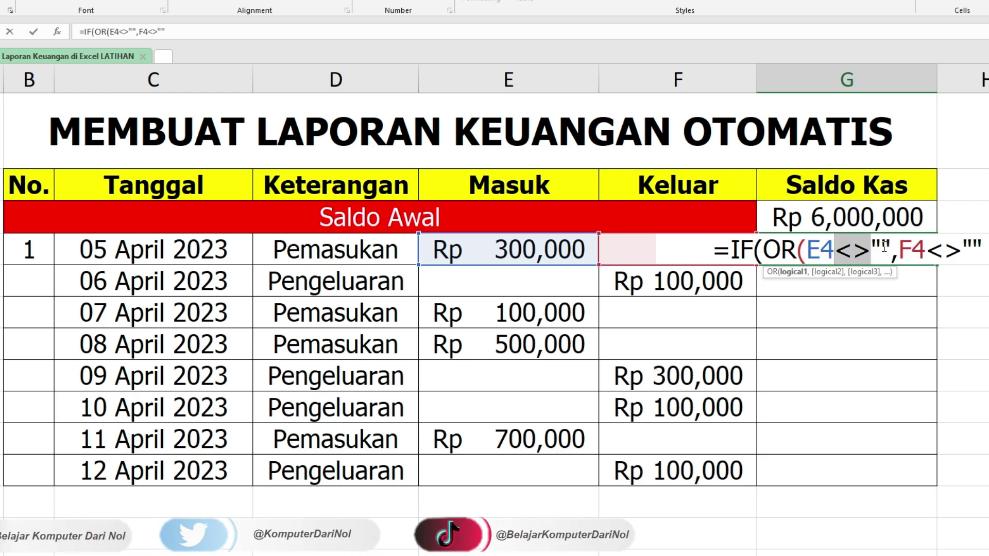
{"action": "left_click", "coordinate": [899, 258]}
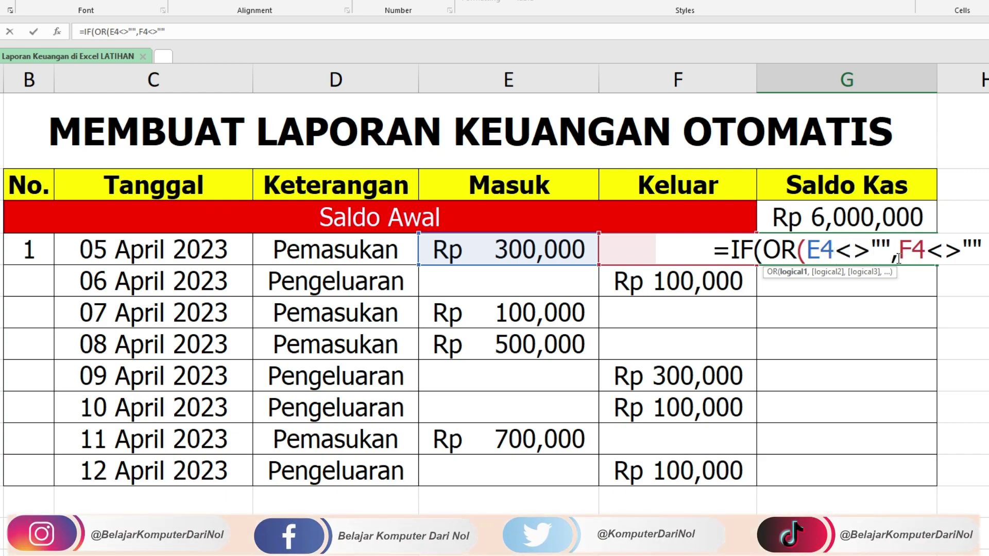
{"action": "left_click", "coordinate": [954, 257]}
{"action": "type", "text": ")"}
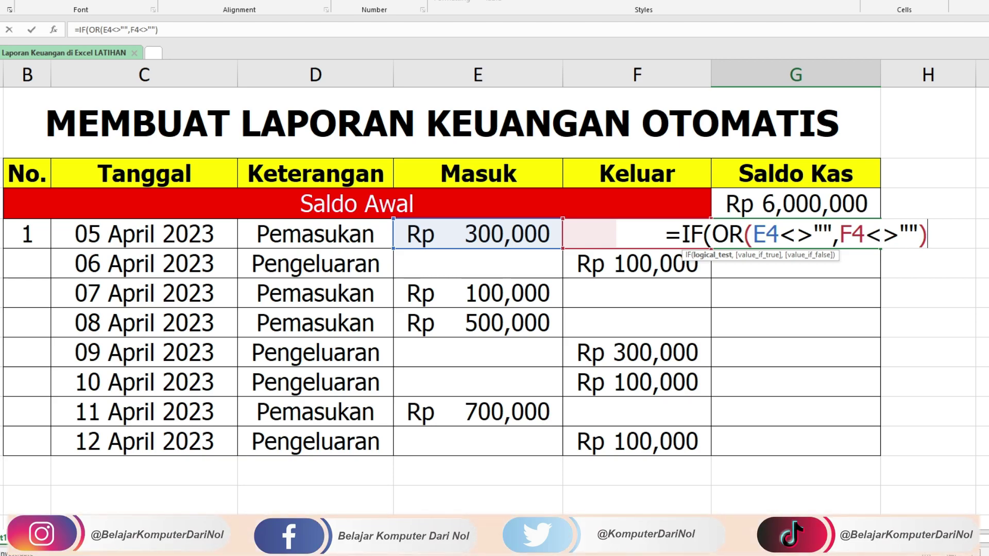
{"action": "type", "text": ","}
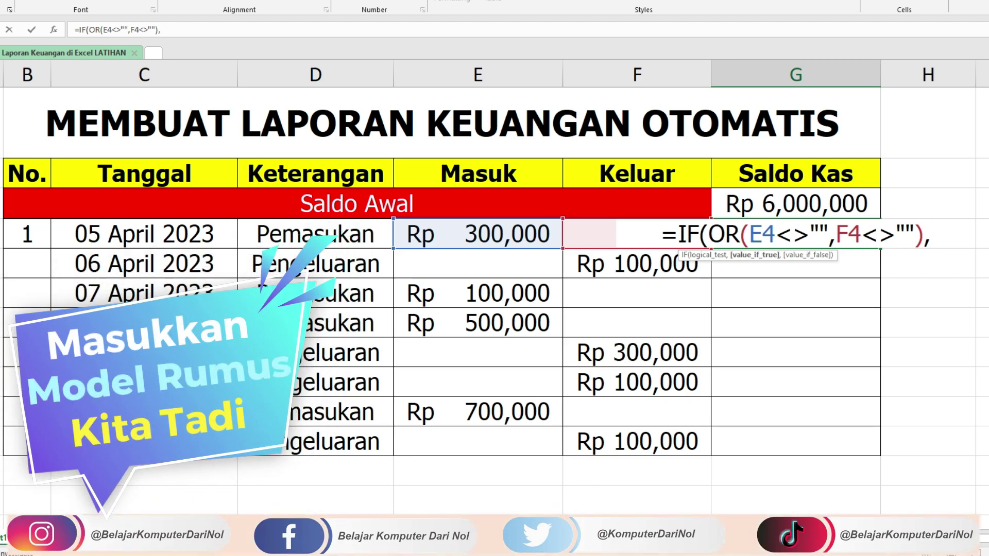
Step: Set the result to G3+E4-F4, else blank, giving Rp 6,300,000 in G4
{"action": "left_click", "coordinate": [802, 201]}
{"action": "type", "text": "+"}
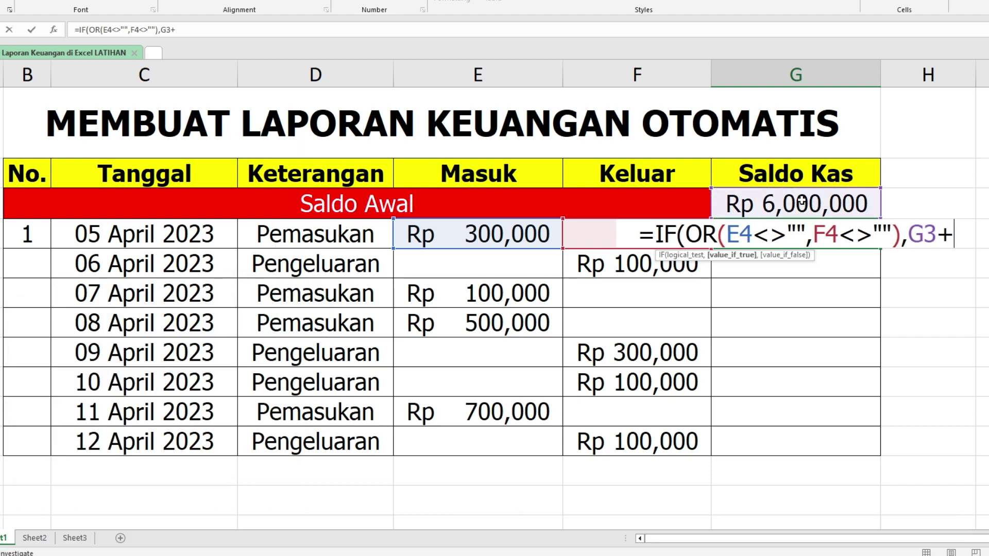
{"action": "left_click", "coordinate": [444, 233]}
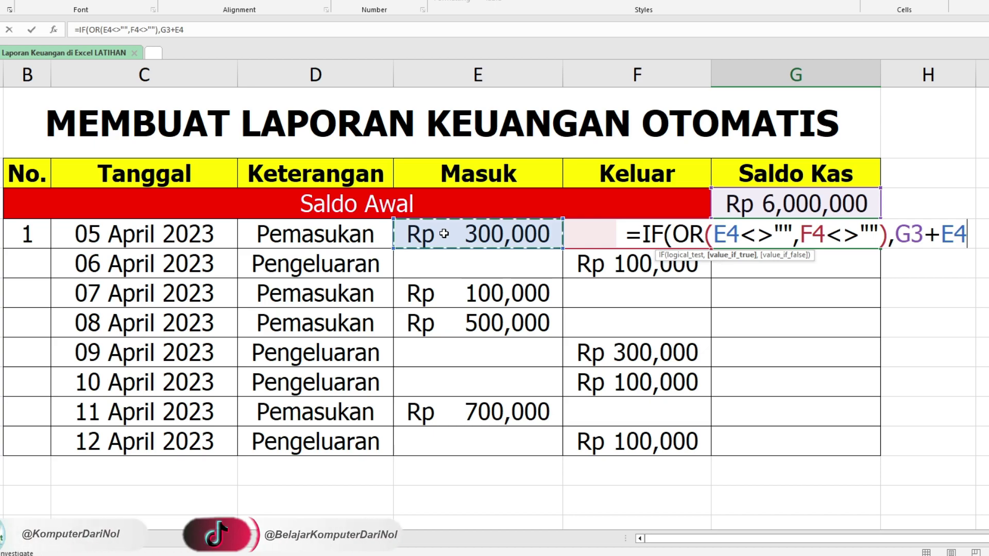
{"action": "type", "text": "-"}
{"action": "left_click", "coordinate": [586, 235]}
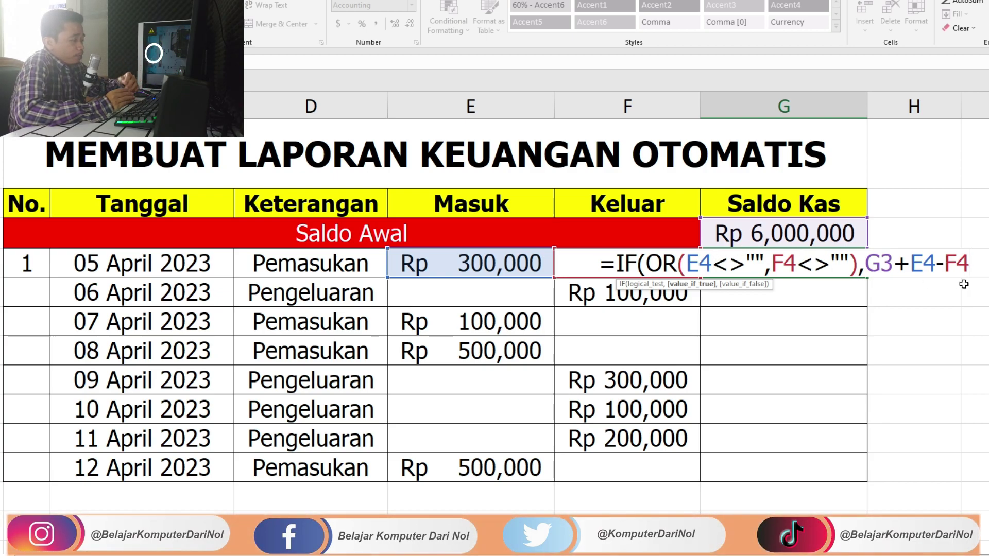
{"action": "type", "text": ","}
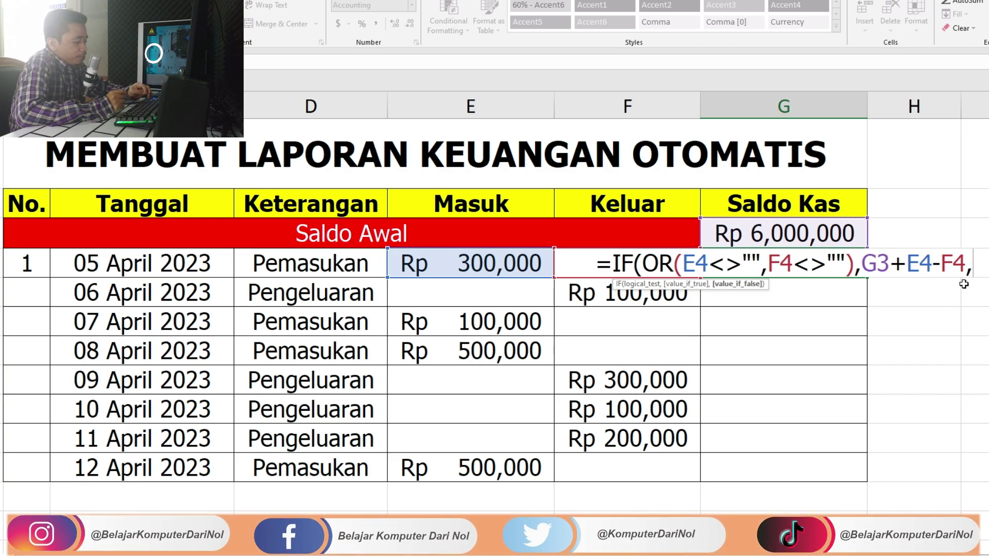
{"action": "type", "text": "\"\""}
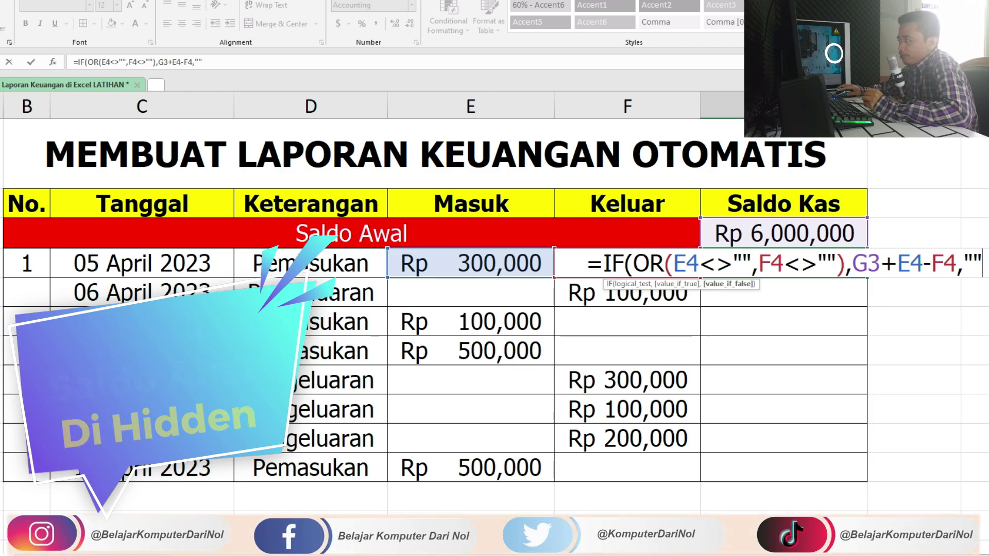
{"action": "type", "text": ")"}
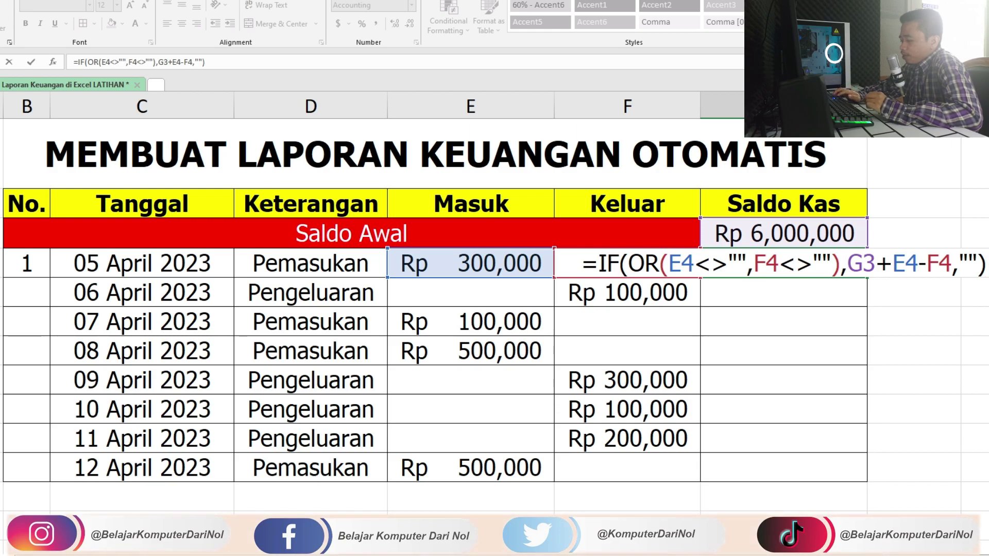
{"action": "key", "text": "Return"}
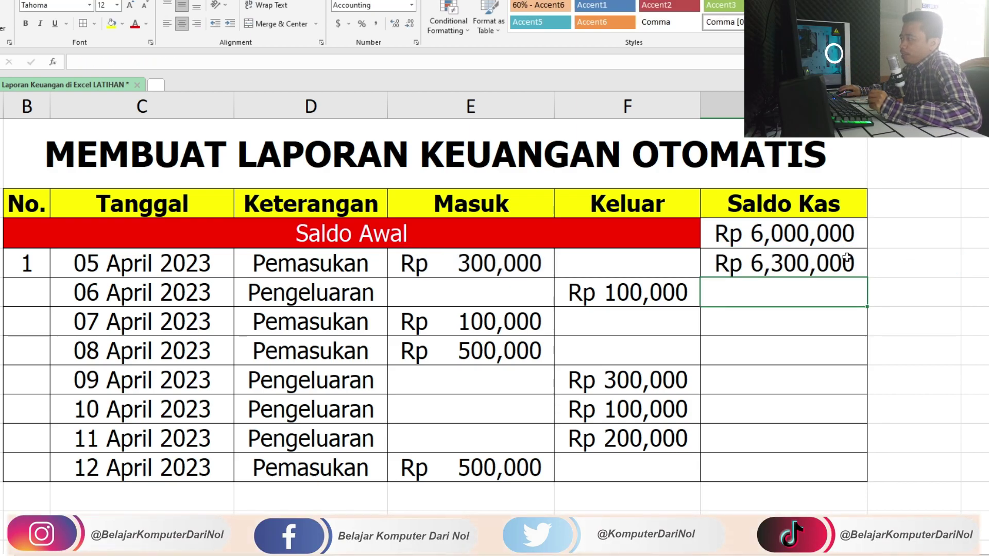
Step: Fill the G4 balance formula down to G12, ending at Rp 6,200,000
{"action": "left_click", "coordinate": [756, 235]}
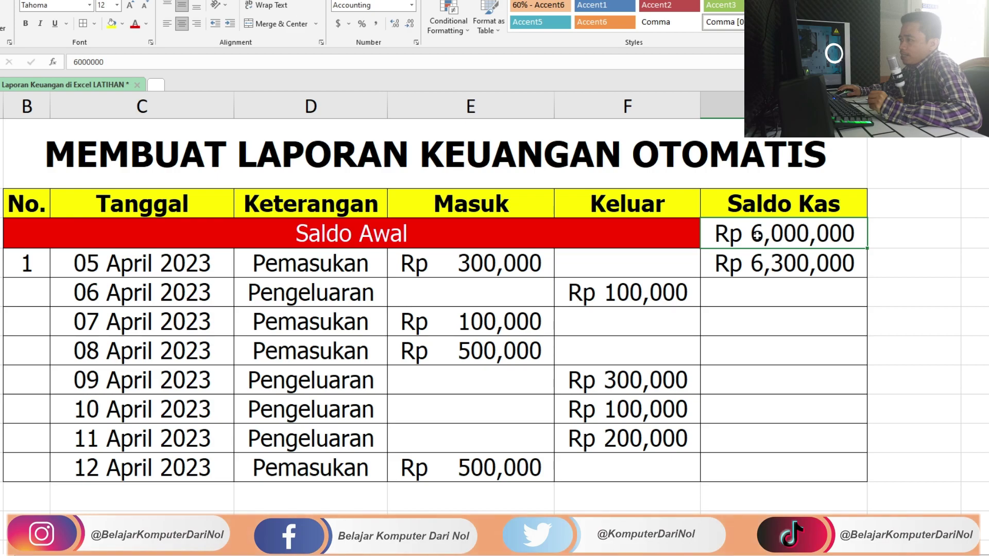
{"action": "left_click", "coordinate": [489, 264]}
{"action": "left_click", "coordinate": [596, 266]}
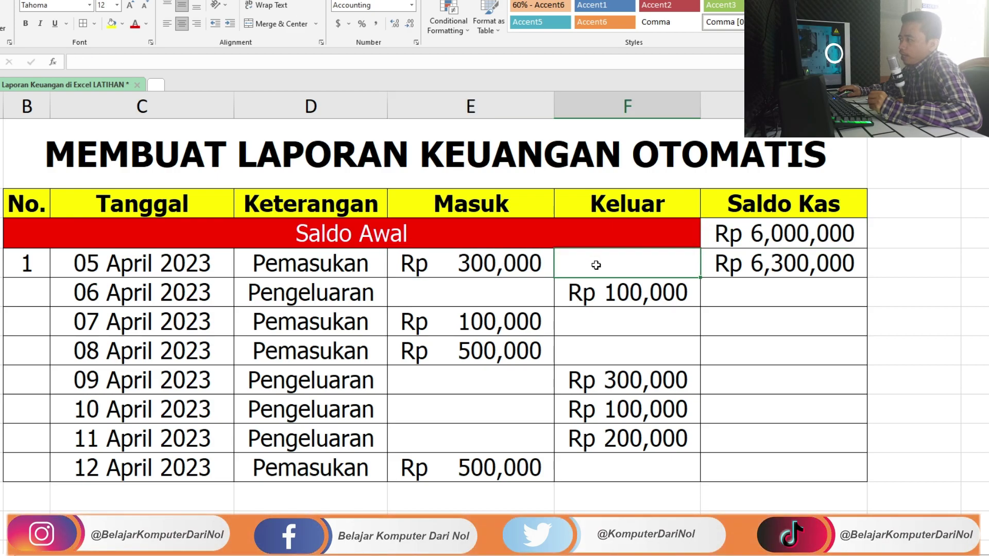
{"action": "left_click", "coordinate": [734, 265]}
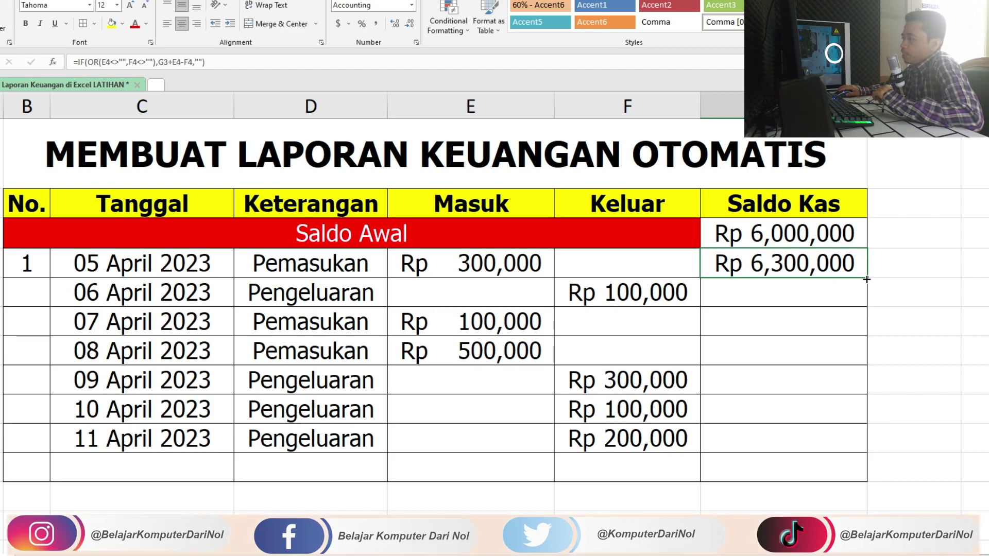
{"action": "left_click_drag", "start_coordinate": [867, 279], "coordinate": [857, 477]}
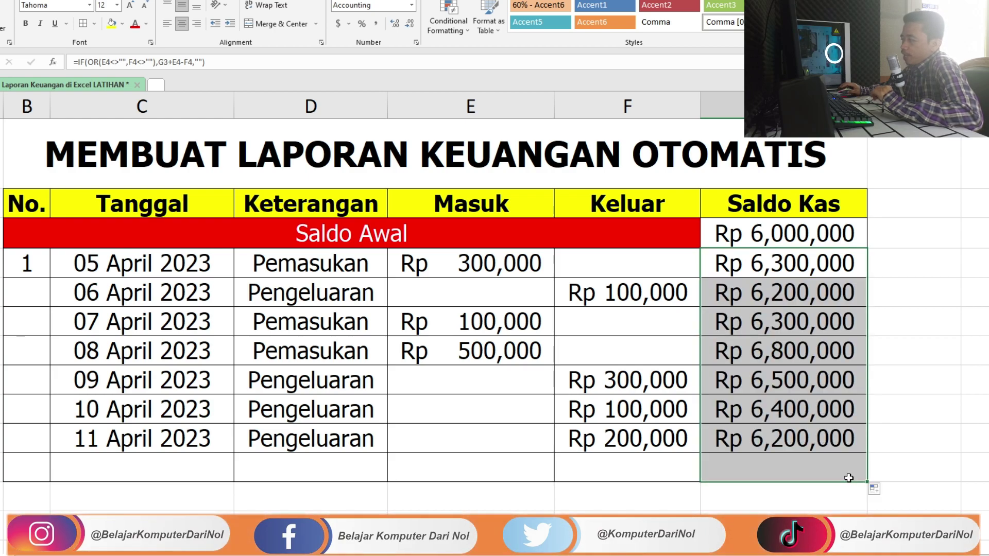
{"action": "left_click", "coordinate": [808, 473]}
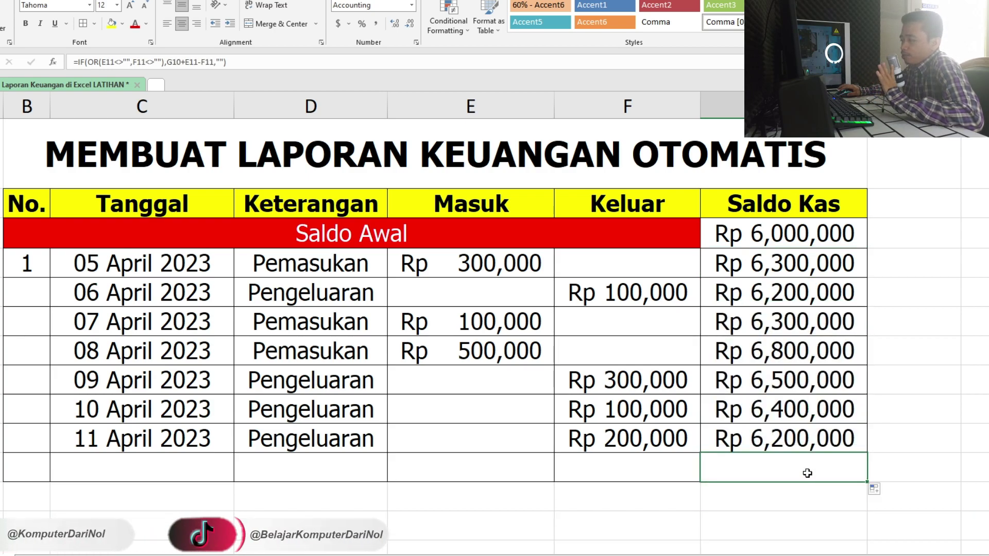
Step: Inspect the row 12 balance formula and enter a 500,000 Masuk in E12
{"action": "double_click", "coordinate": [807, 473]}
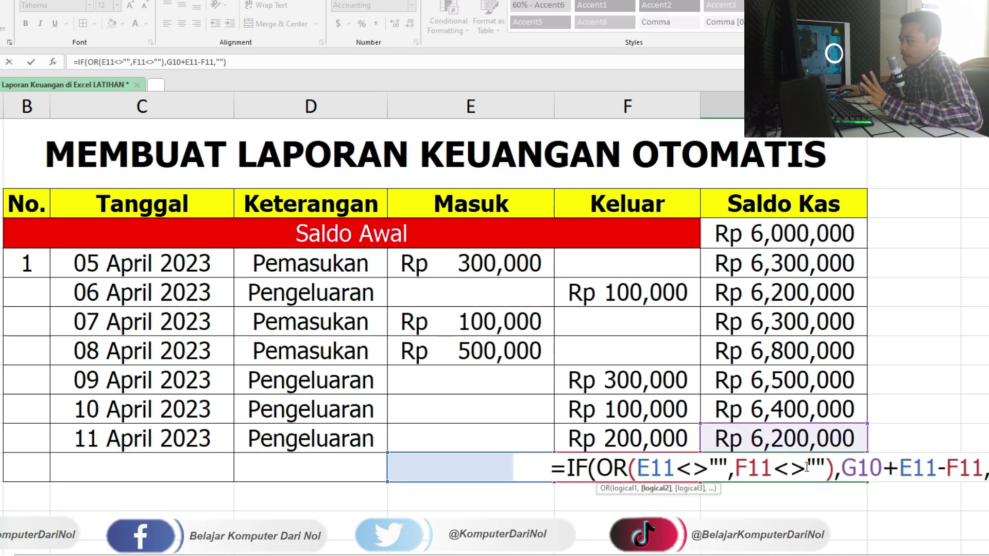
{"action": "key", "text": "Escape"}
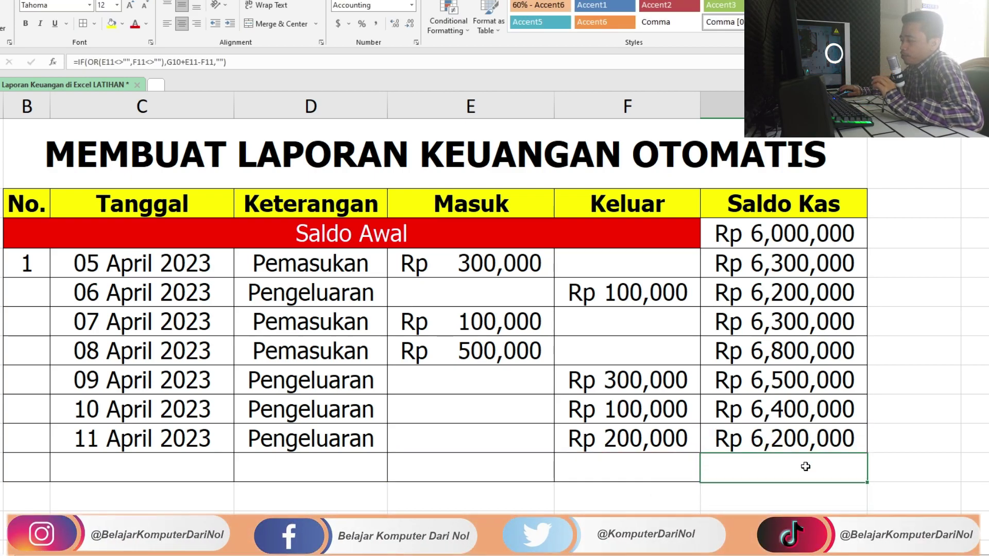
{"action": "double_click", "coordinate": [841, 274]}
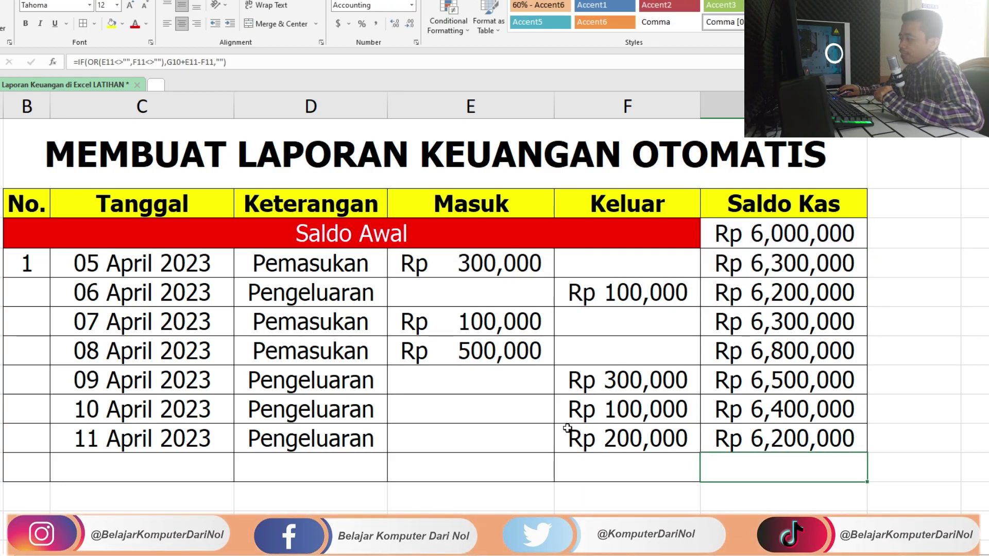
{"action": "left_click", "coordinate": [481, 464]}
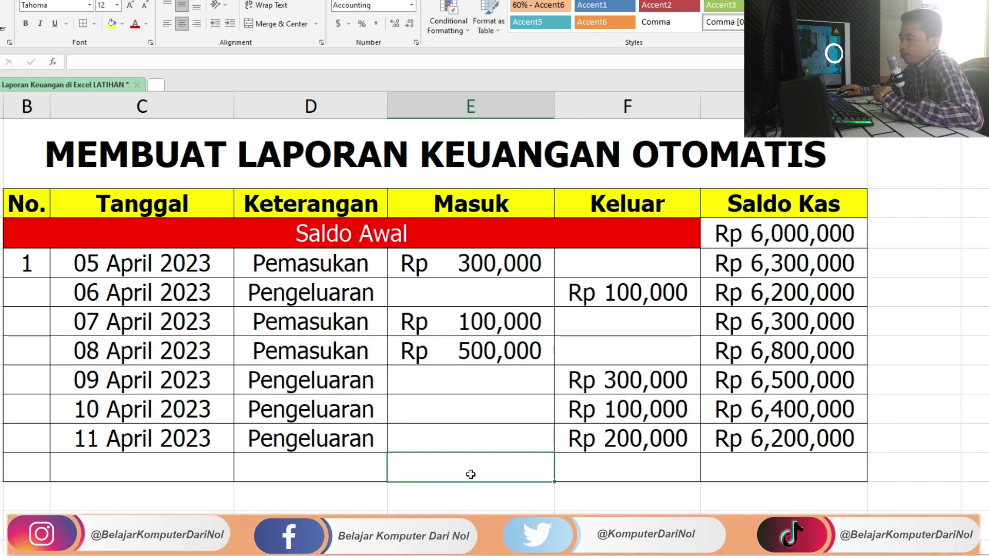
{"action": "type", "text": "500000"}
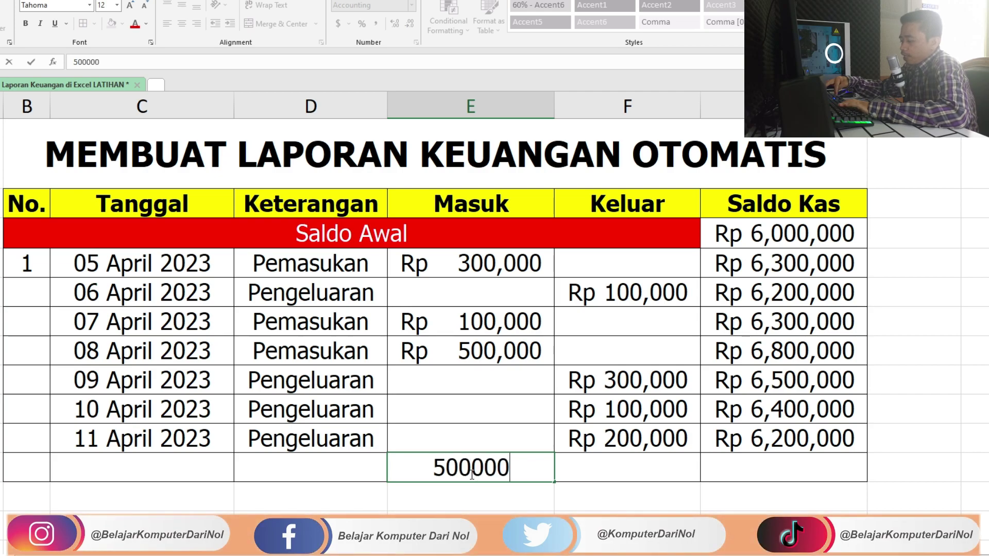
{"action": "key", "text": "Return"}
Step: Confirm G12 now shows Rp 6,700,000, then select the No. cells B5:B11
{"action": "left_click", "coordinate": [767, 478]}
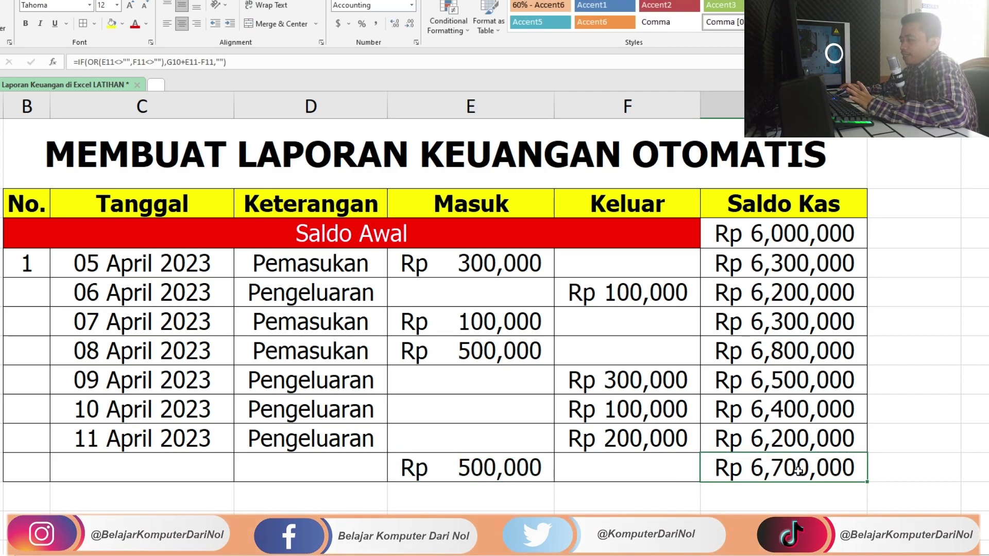
{"action": "left_click", "coordinate": [797, 438]}
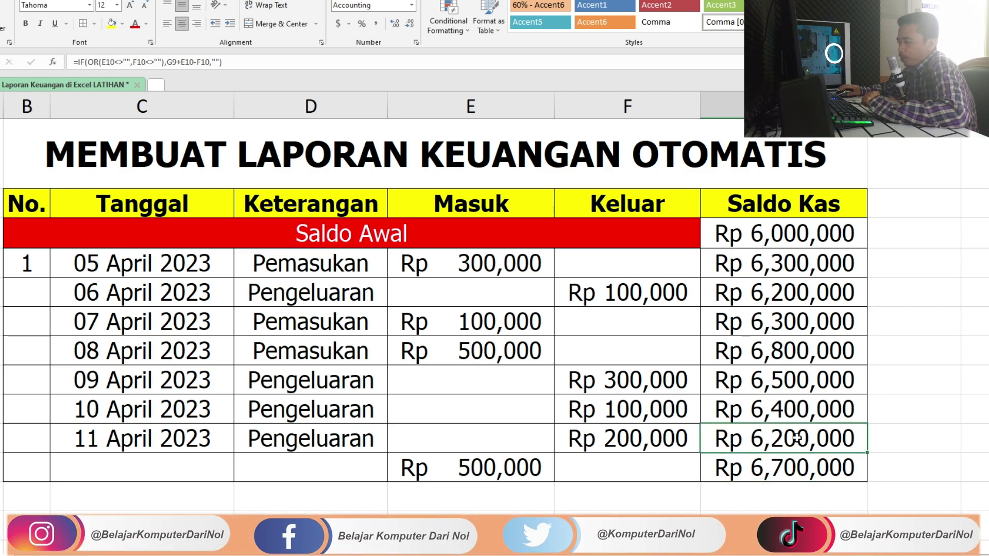
{"action": "left_click", "coordinate": [501, 458]}
{"action": "left_click", "coordinate": [757, 466]}
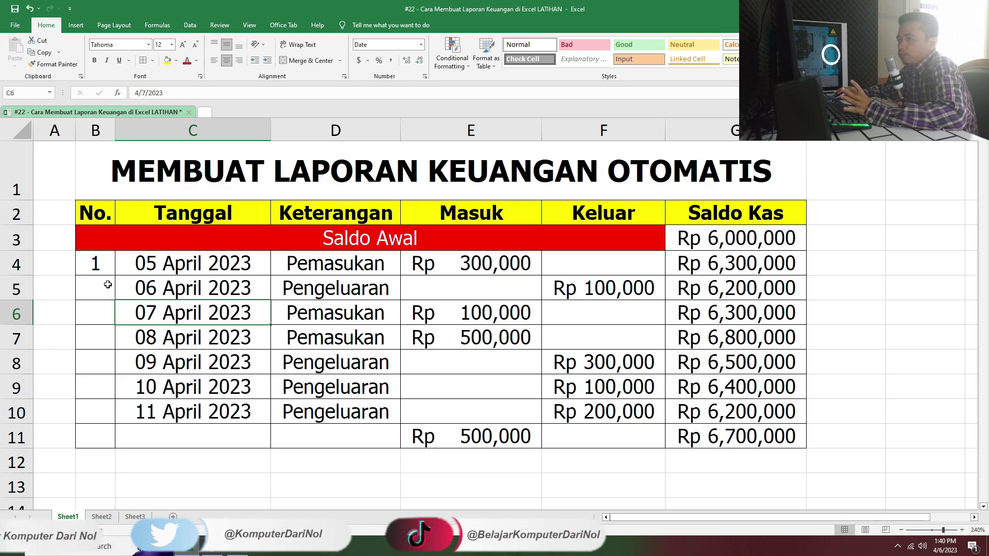
{"action": "left_click_drag", "start_coordinate": [100, 287], "coordinate": [95, 427]}
{"action": "left_click", "coordinate": [102, 287]}
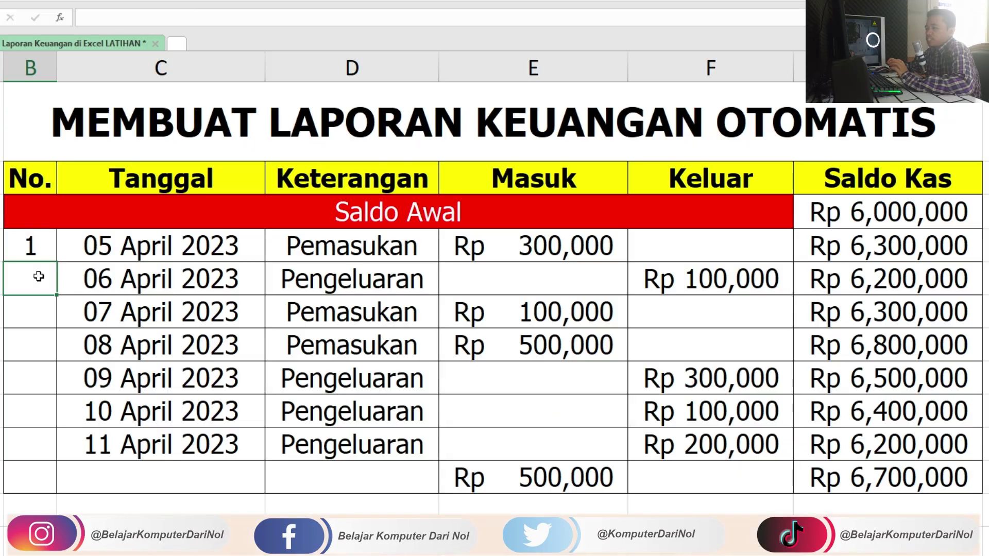
Step: Enter =IF(C5<>"",B4+1,"") in B5 so it numbers only dated rows
{"action": "type", "text": "="}
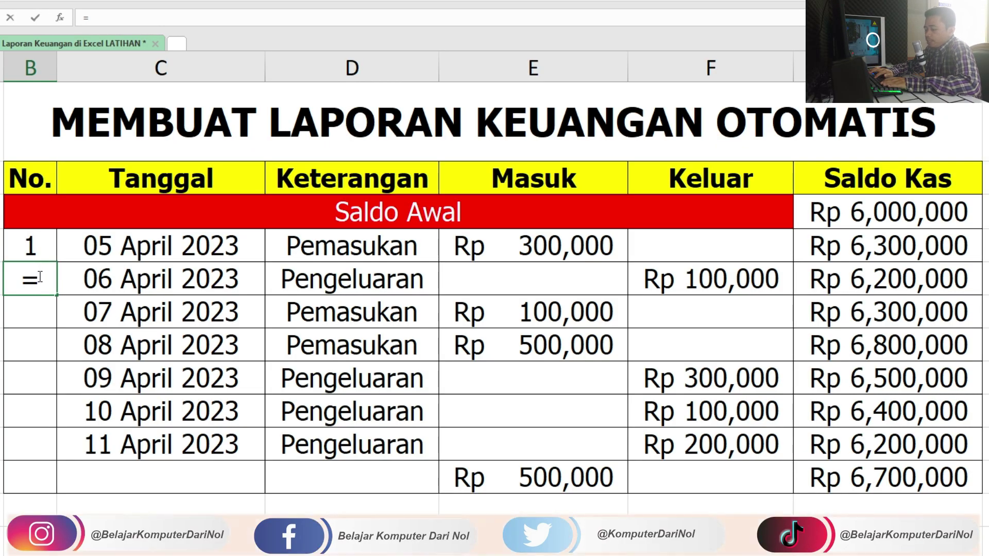
{"action": "type", "text": "if"}
{"action": "key", "text": "Tab"}
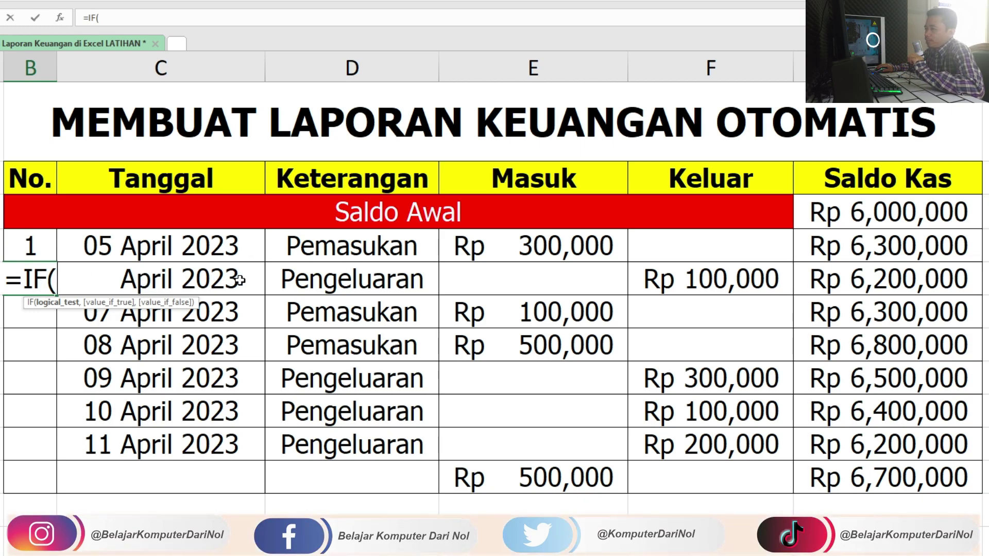
{"action": "left_click", "coordinate": [240, 280]}
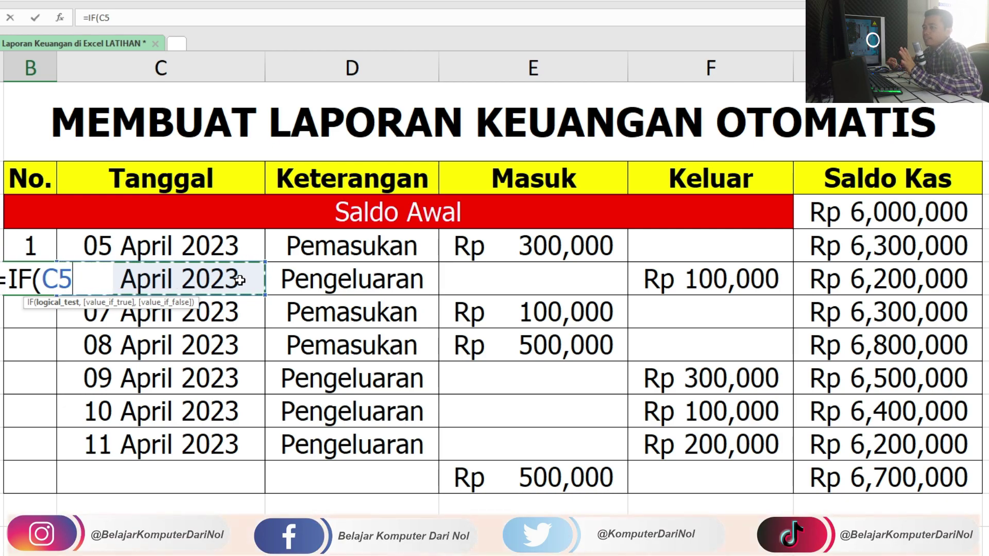
{"action": "type", "text": "<"}
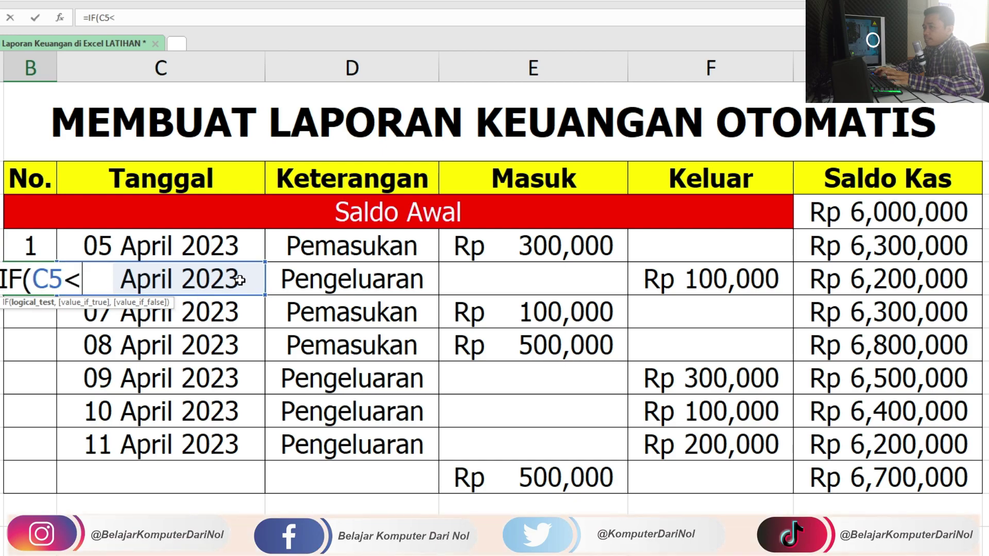
{"action": "type", "text": ">\"\""}
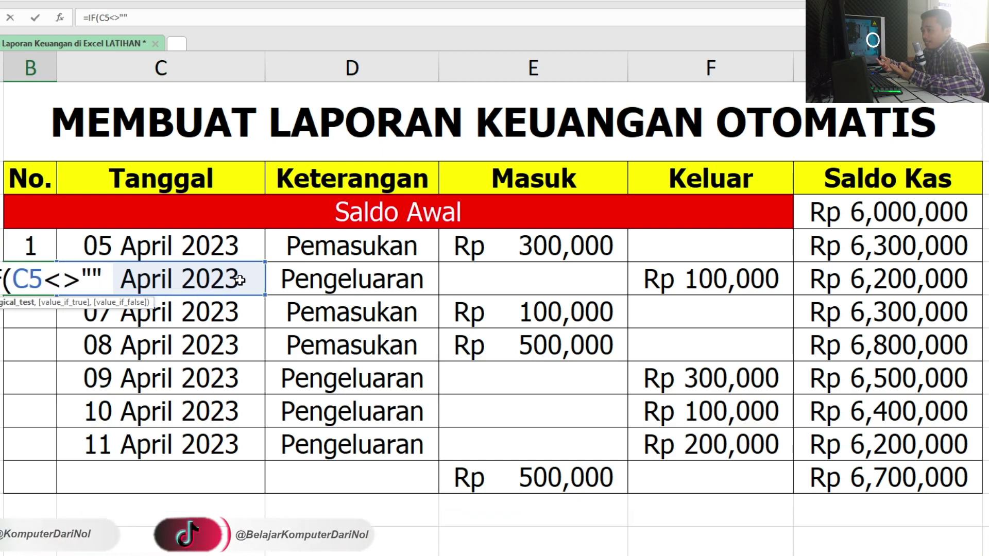
{"action": "type", "text": ","}
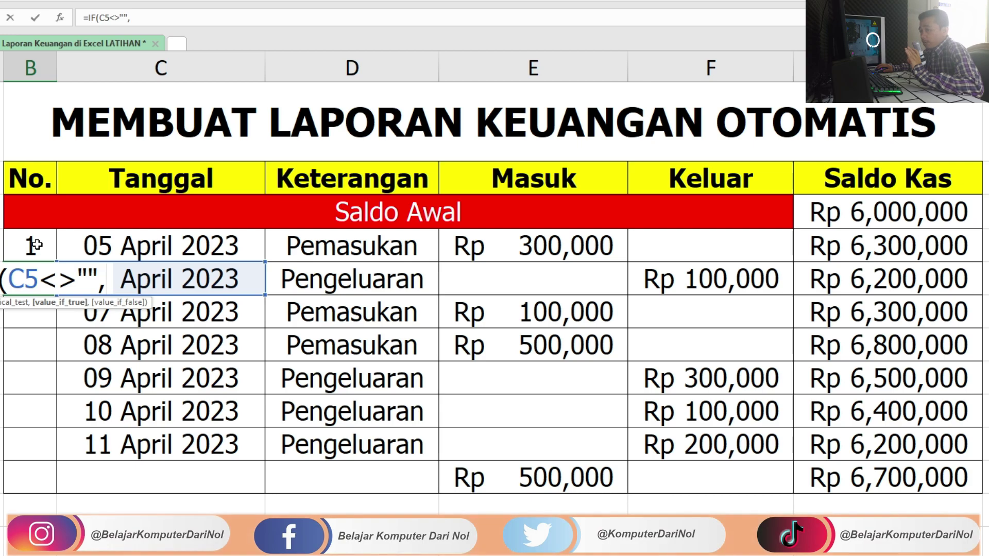
{"action": "left_click", "coordinate": [36, 245]}
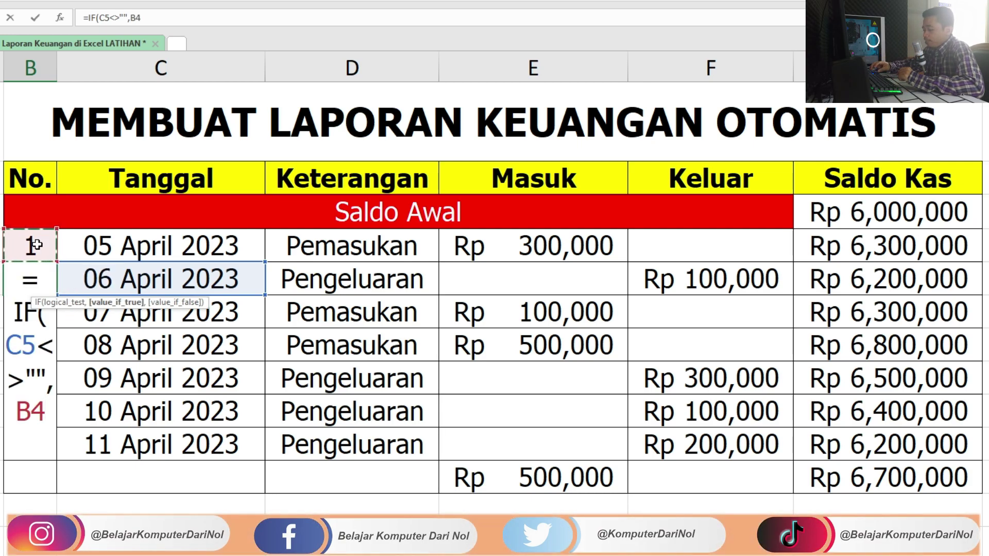
{"action": "type", "text": "+"}
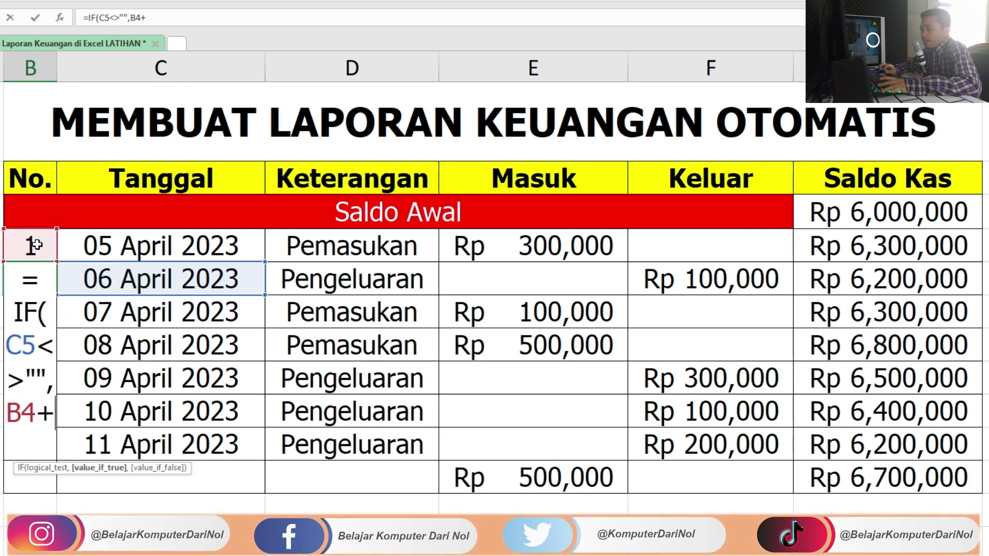
{"action": "type", "text": "1"}
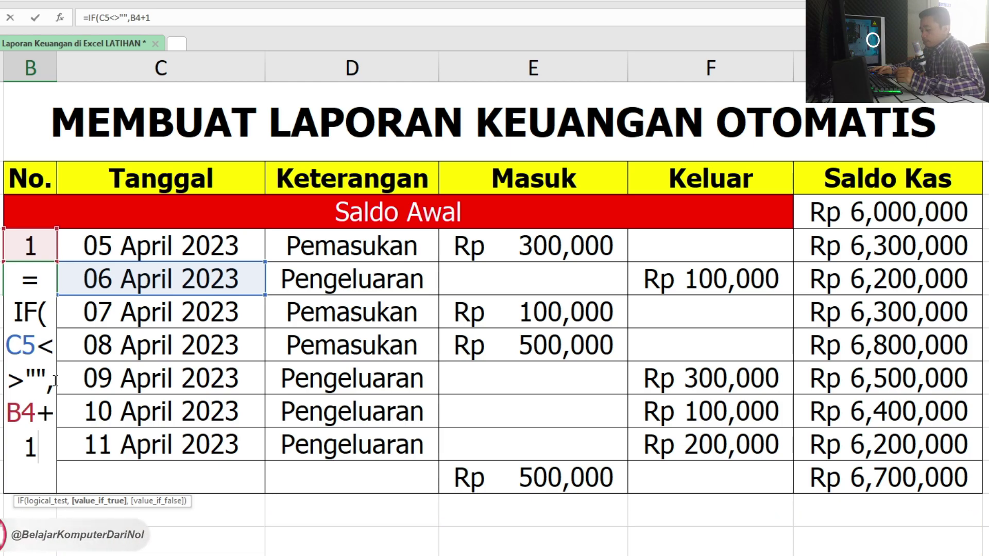
{"action": "type", "text": ",\"\""}
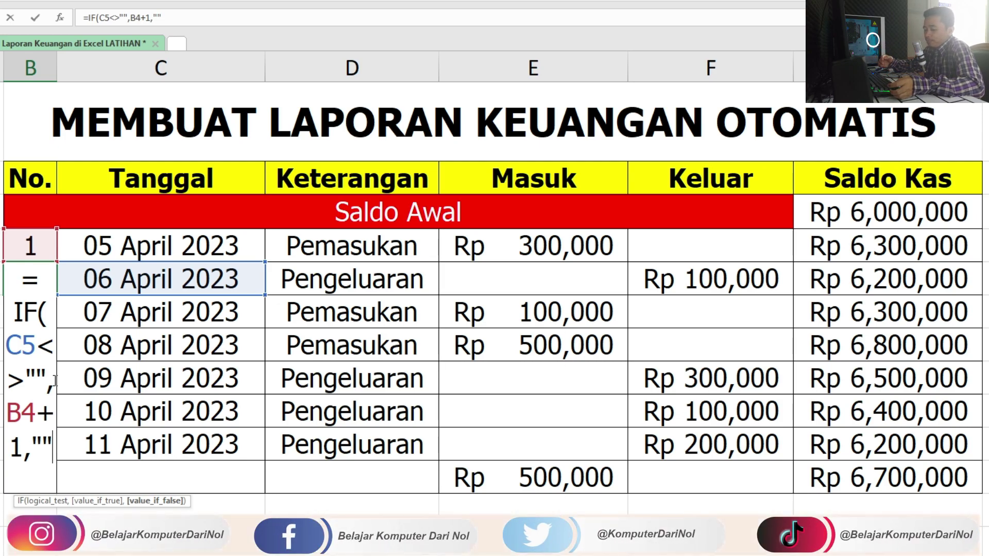
{"action": "type", "text": ")"}
Step: Copy the B5 numbering formula down to B12 and check the copied formula
{"action": "key", "text": "Return"}
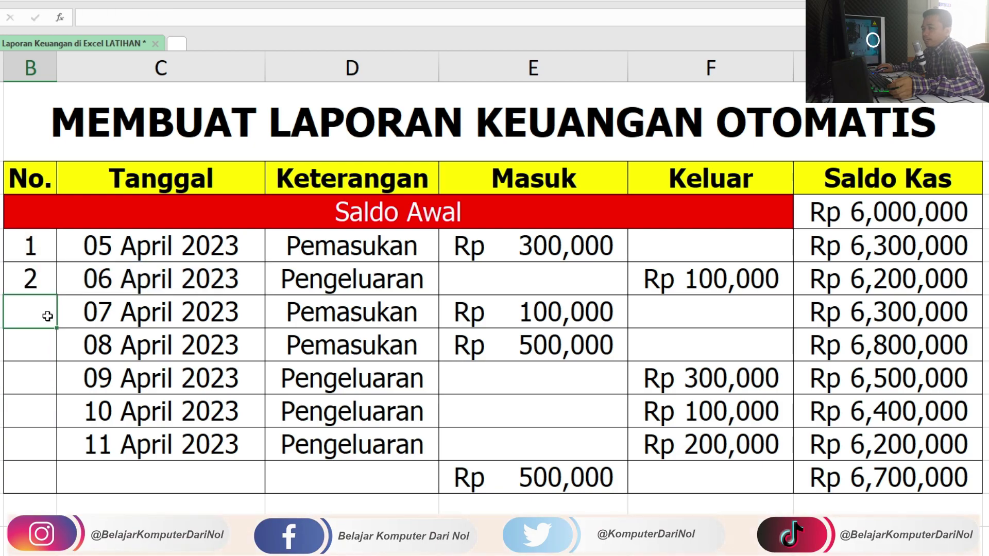
{"action": "left_click", "coordinate": [46, 281]}
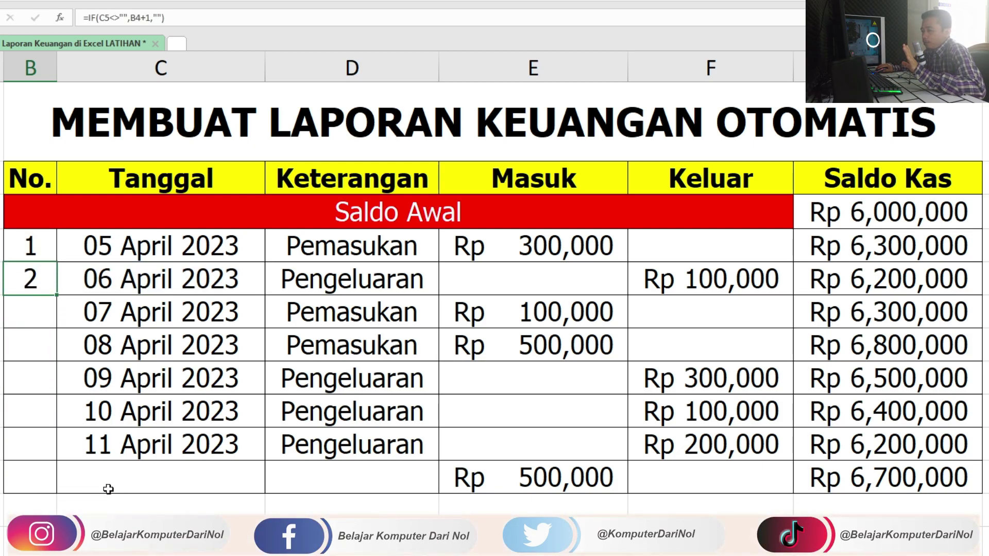
{"action": "left_click_drag", "start_coordinate": [57, 298], "coordinate": [54, 446]}
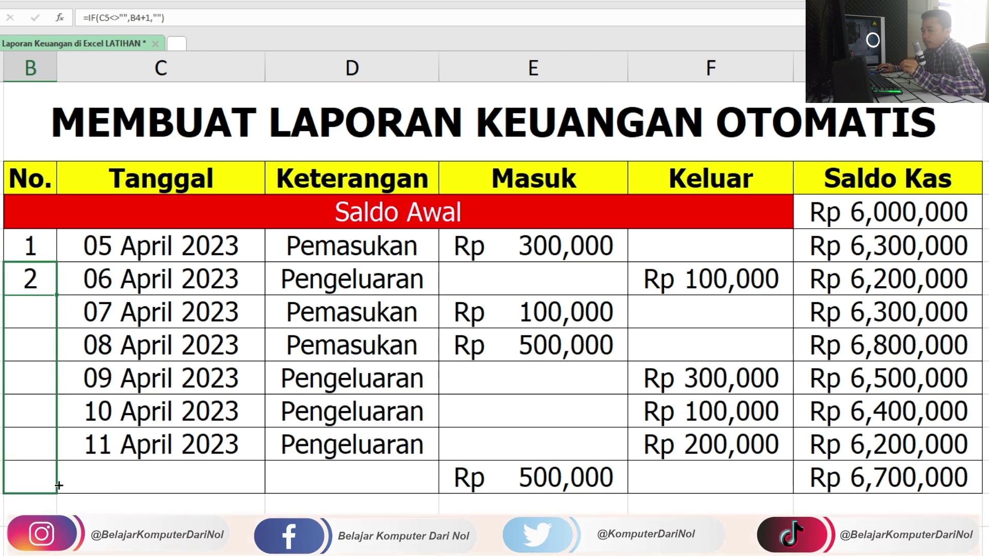
{"action": "left_click", "coordinate": [177, 485]}
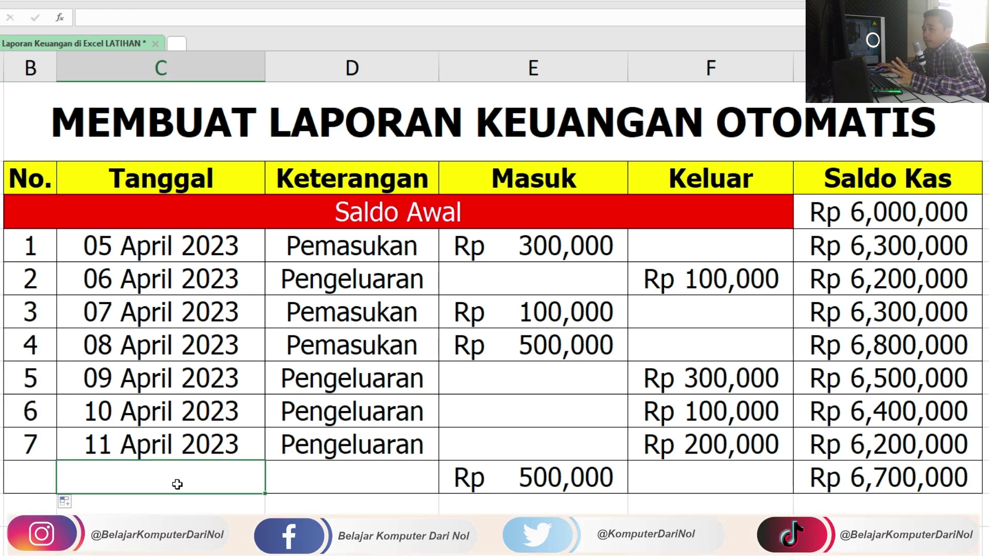
{"action": "left_click_drag", "start_coordinate": [19, 476], "coordinate": [106, 475]}
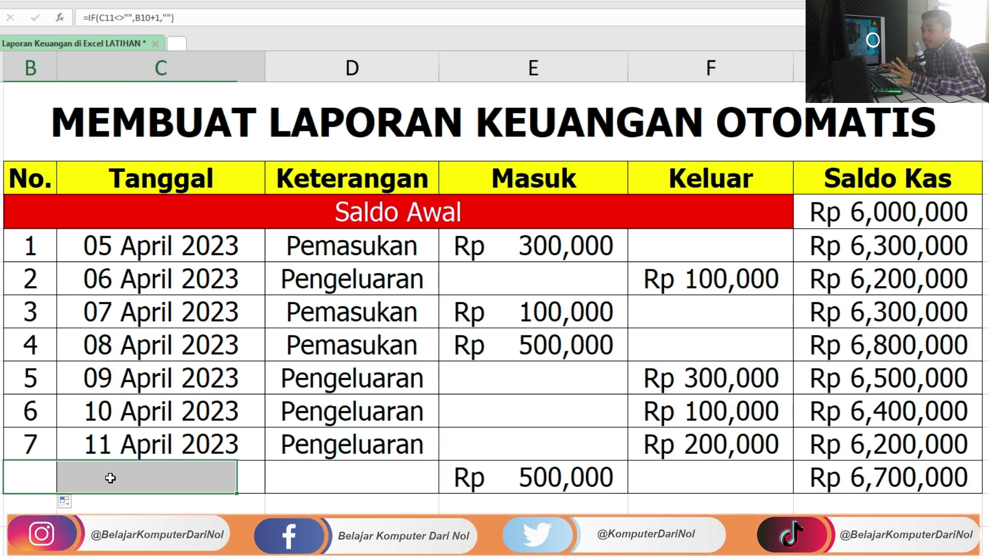
{"action": "left_click", "coordinate": [210, 481]}
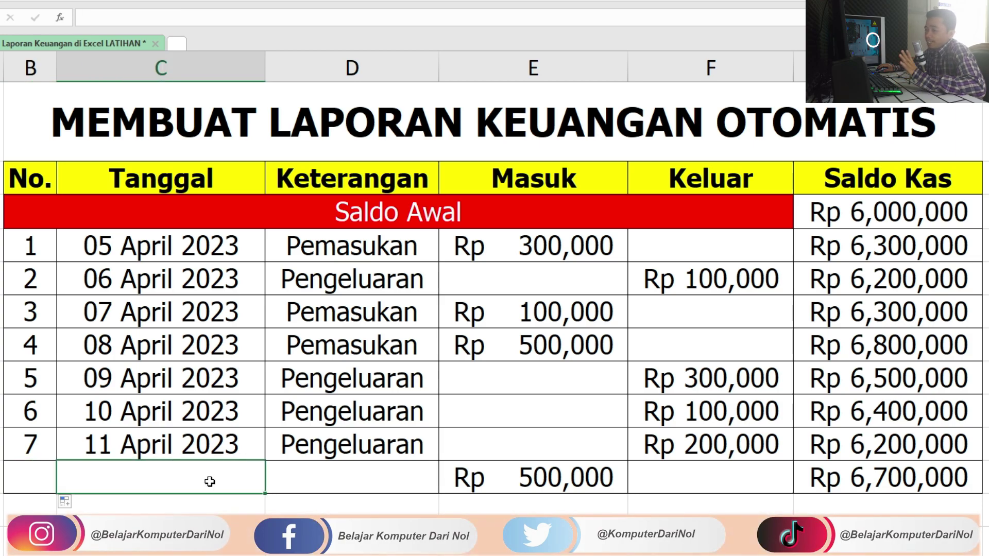
{"action": "left_click", "coordinate": [29, 469]}
{"action": "key", "text": "F2"}
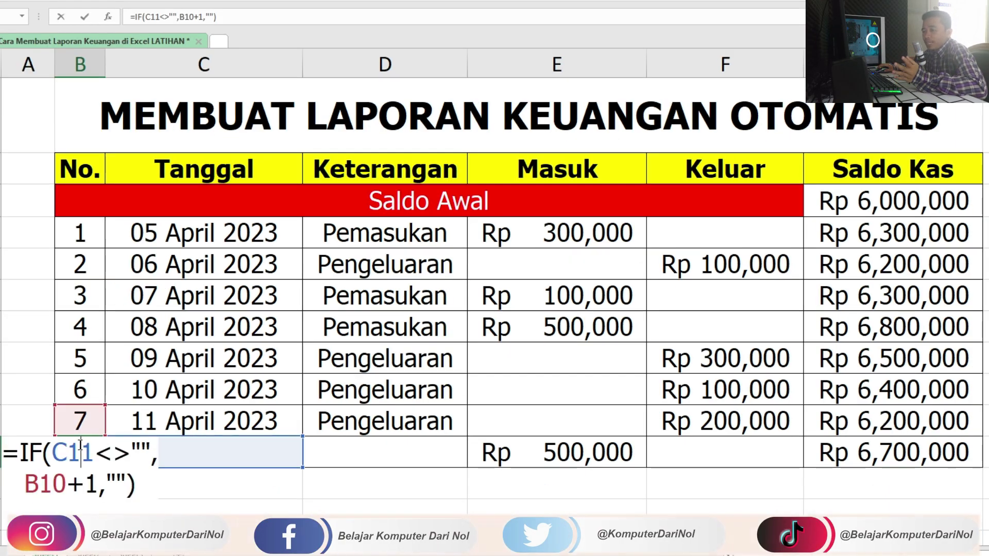
{"action": "key", "text": "Return"}
{"action": "left_click", "coordinate": [28, 469]}
Step: Date C12 as 12/4/2023 so B12 numbers itself 8
{"action": "left_click", "coordinate": [135, 475]}
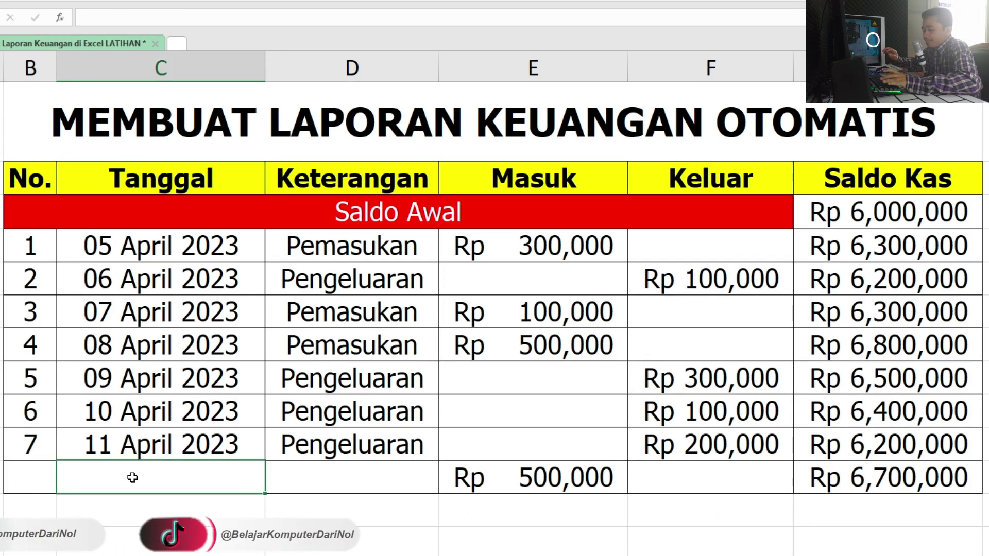
{"action": "type", "text": "12/4/2023"}
{"action": "key", "text": "Return"}
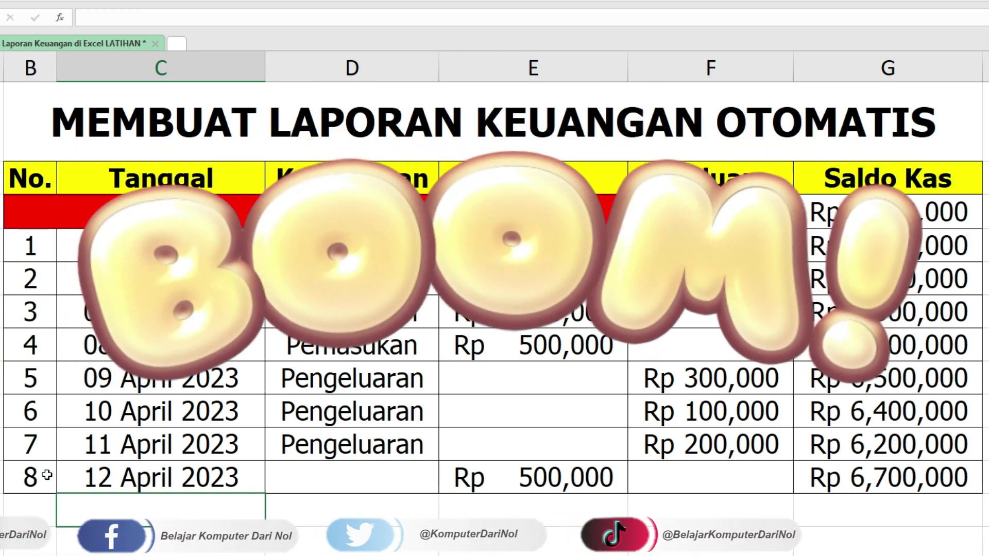
{"action": "left_click", "coordinate": [21, 475]}
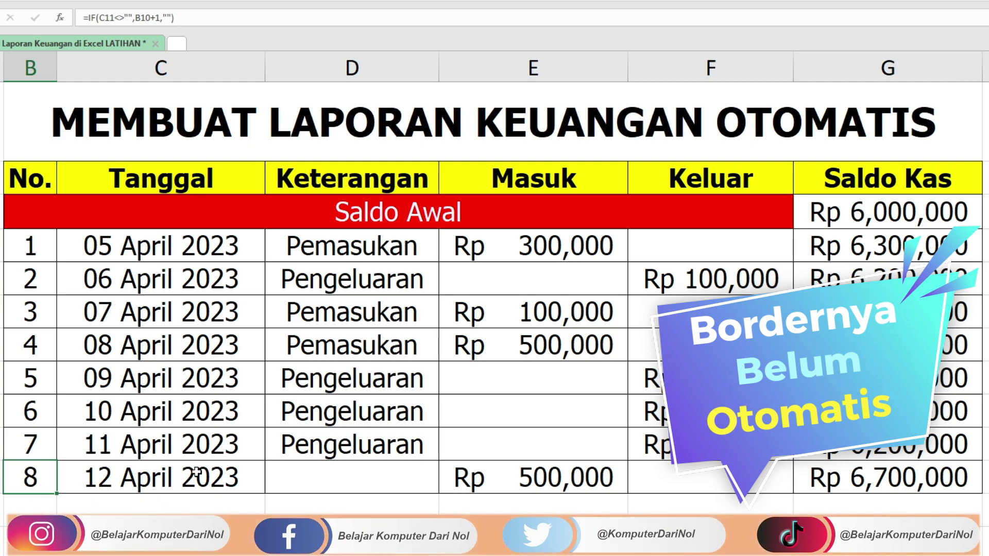
Step: Test a 13 April 2023 date in C13, then delete it
{"action": "left_click", "coordinate": [139, 509]}
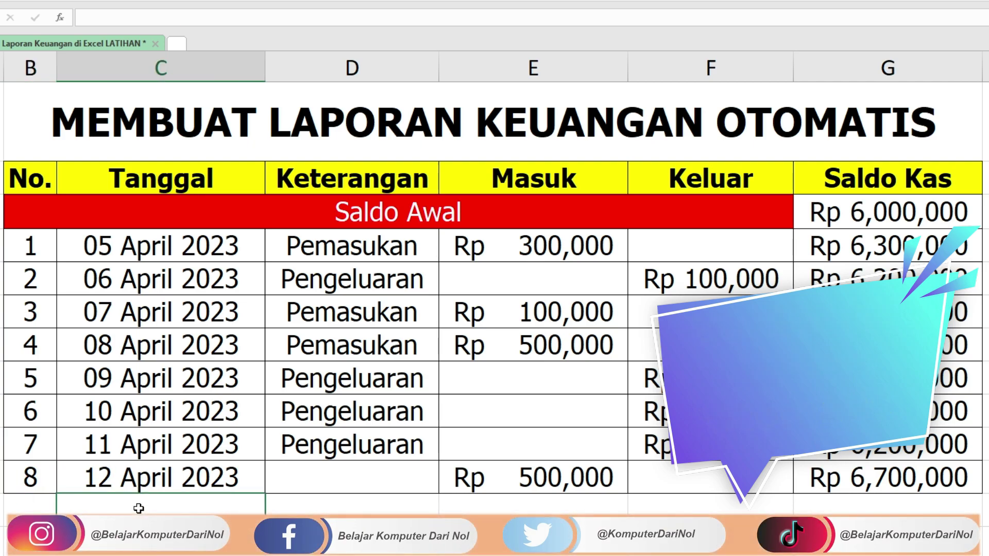
{"action": "type", "text": "13"}
{"action": "key", "text": "Return"}
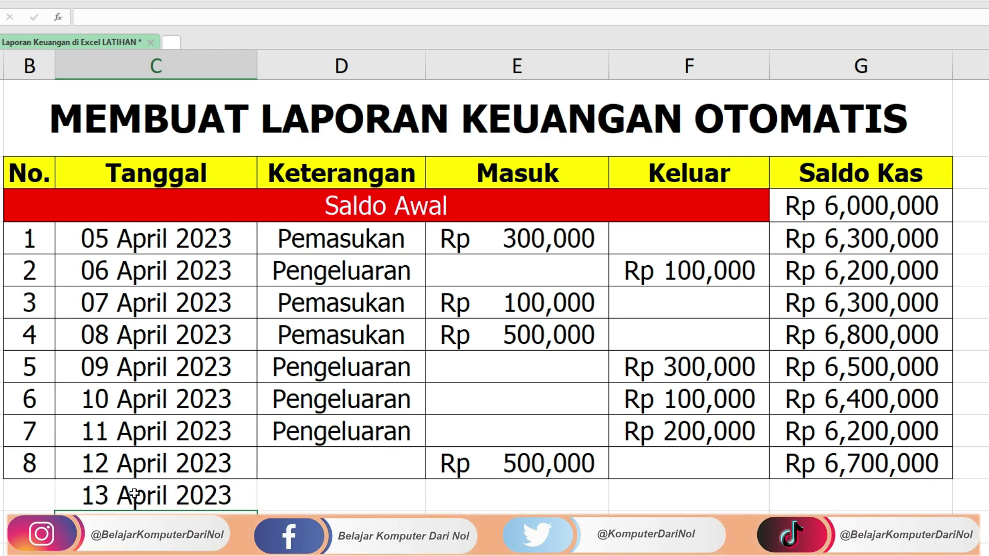
{"action": "left_click_drag", "start_coordinate": [28, 497], "coordinate": [936, 501]}
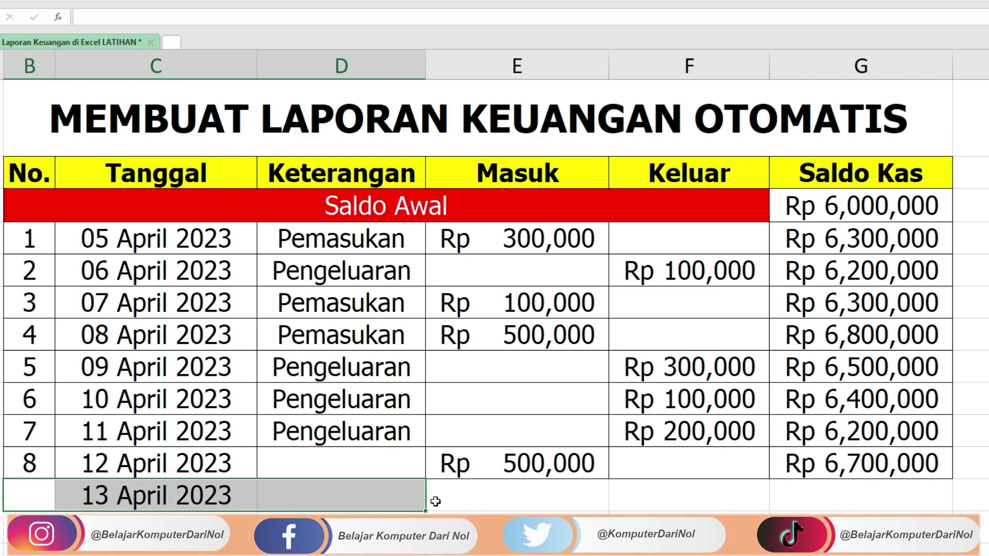
{"action": "left_click", "coordinate": [156, 496]}
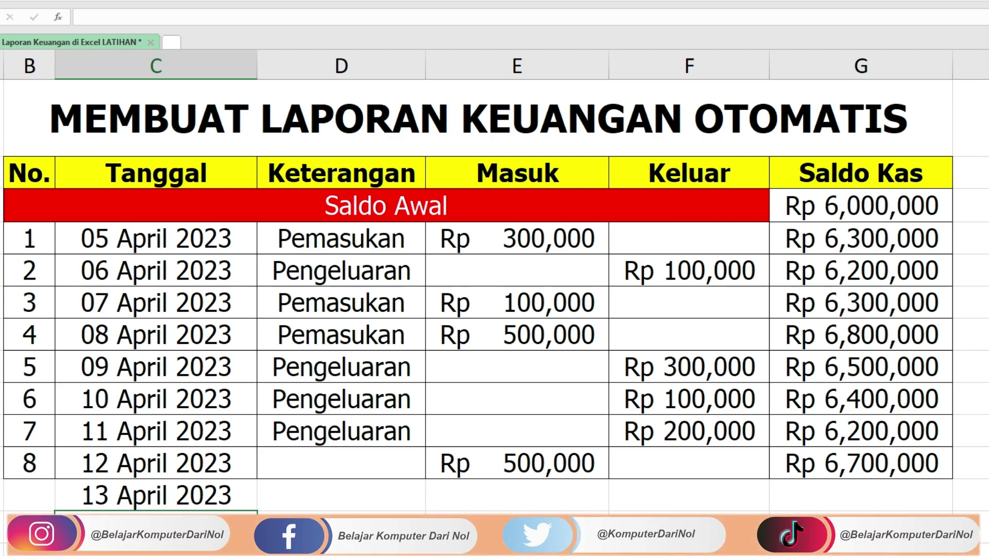
{"action": "key", "text": "Delete"}
{"action": "left_click", "coordinate": [364, 500]}
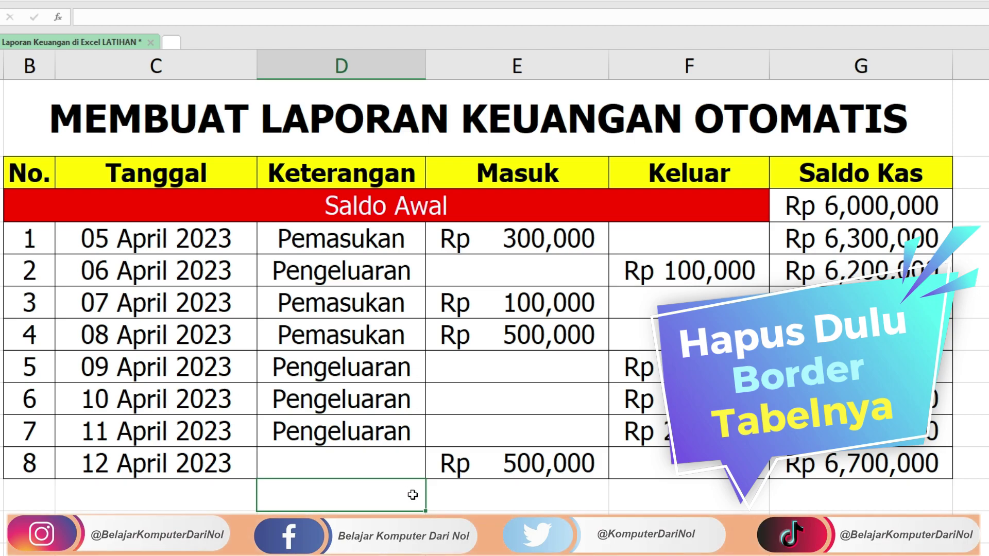
Step: Select the eight transaction rows B4:G11 and apply No Border
{"action": "key", "text": "Down"}
{"action": "key", "text": "Right"}
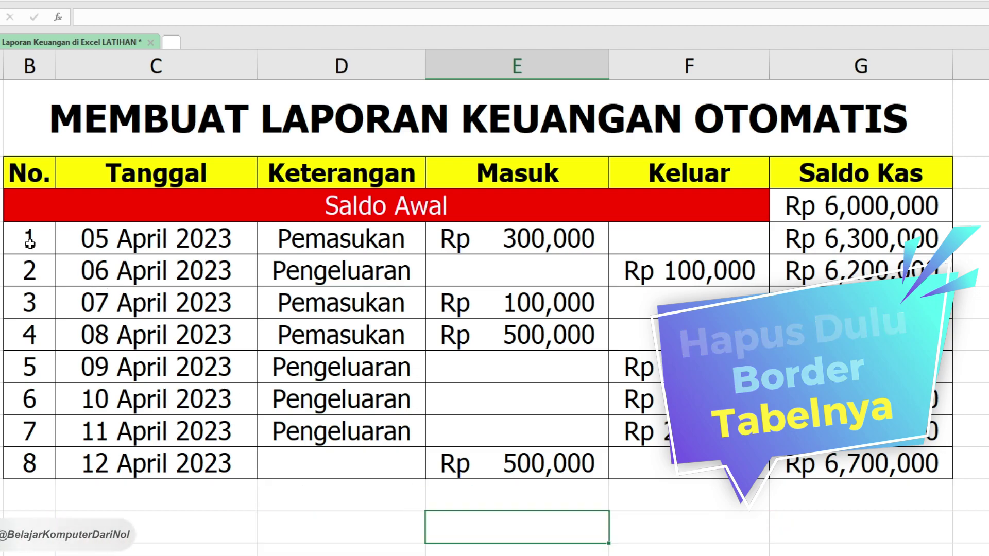
{"action": "left_click_drag", "start_coordinate": [30, 242], "coordinate": [871, 444]}
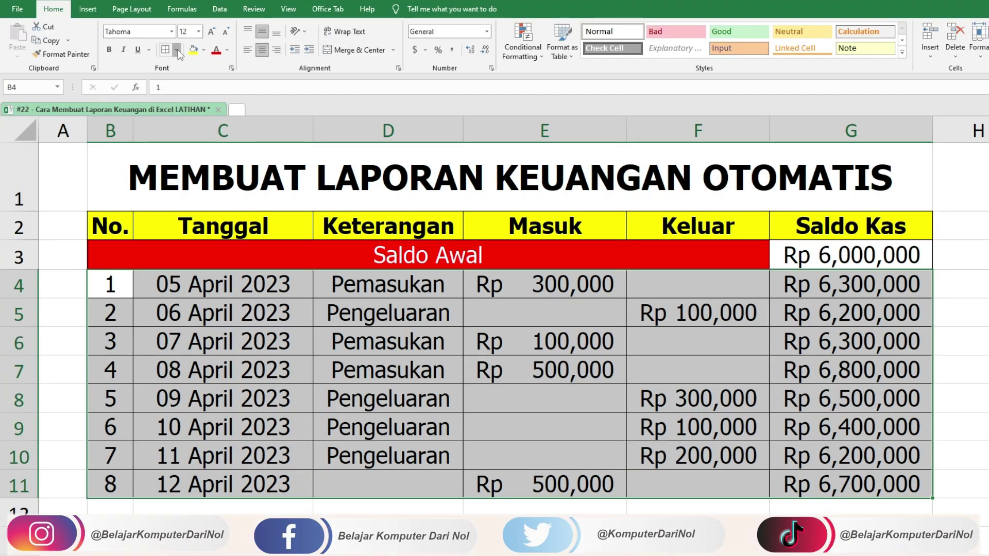
{"action": "left_click", "coordinate": [176, 50]}
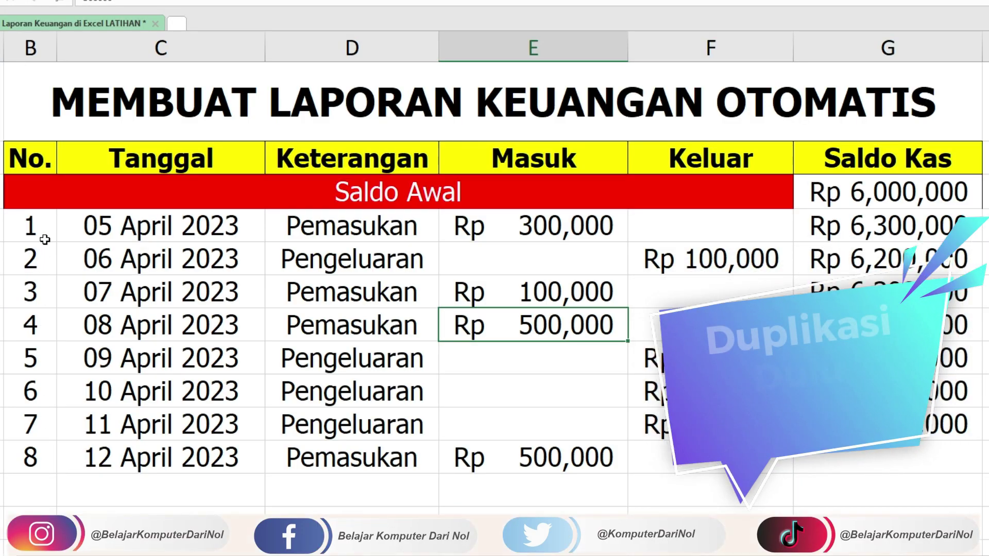
Step: Fill the No. and Saldo Kas formulas down the empty rows, then select B4:G4
{"action": "left_click", "coordinate": [31, 458]}
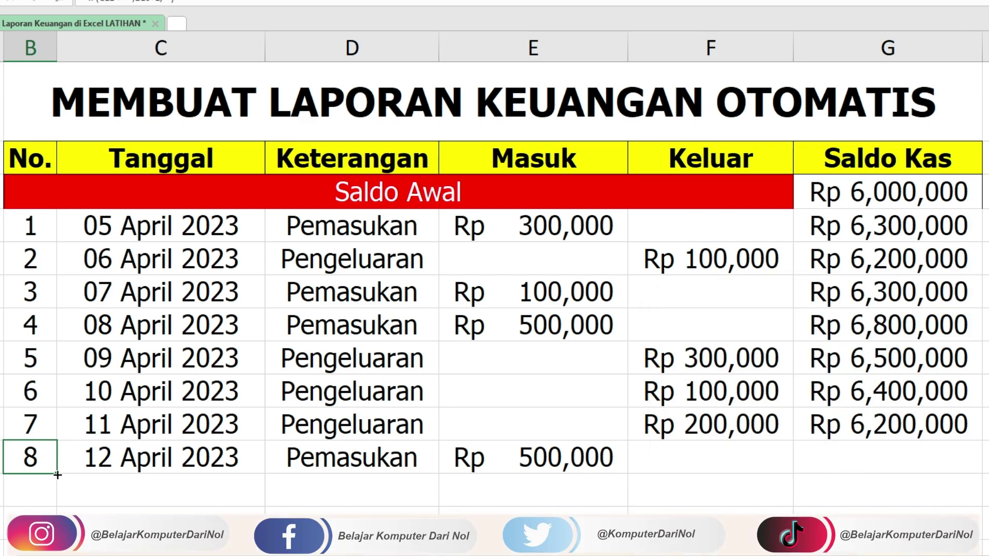
{"action": "left_click_drag", "start_coordinate": [57, 475], "coordinate": [57, 459]}
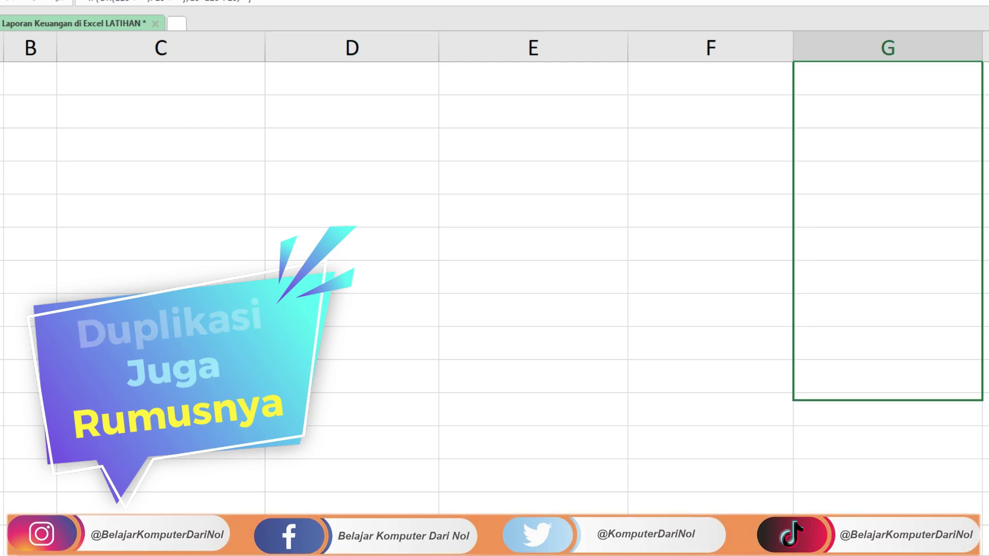
{"action": "left_click_drag", "start_coordinate": [984, 521], "coordinate": [983, 492]}
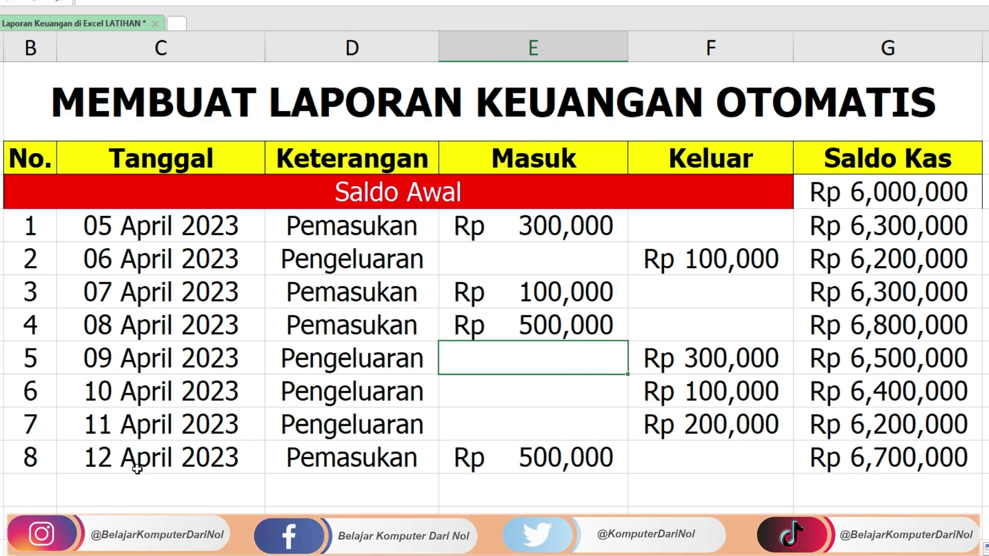
{"action": "left_click", "coordinate": [137, 488]}
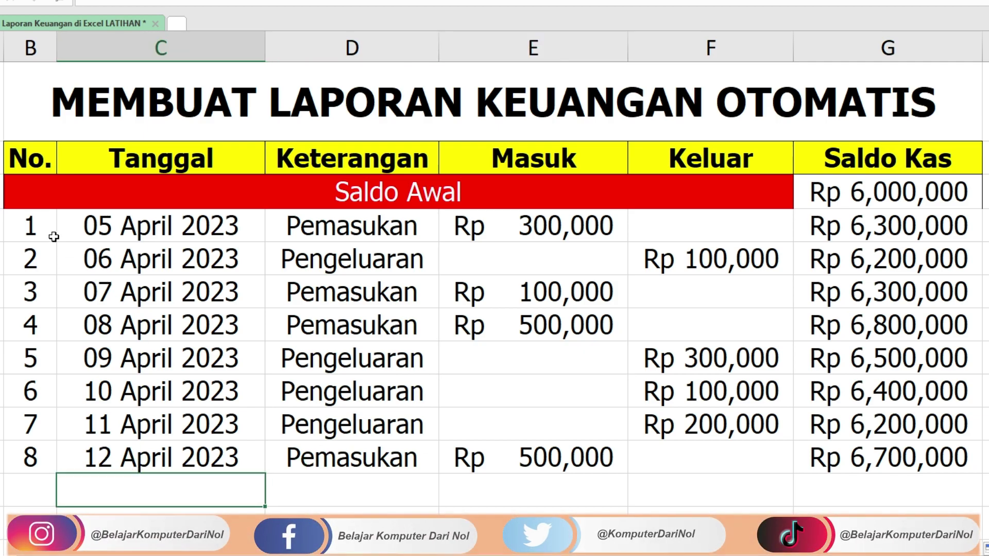
{"action": "left_click_drag", "start_coordinate": [45, 226], "coordinate": [916, 229]}
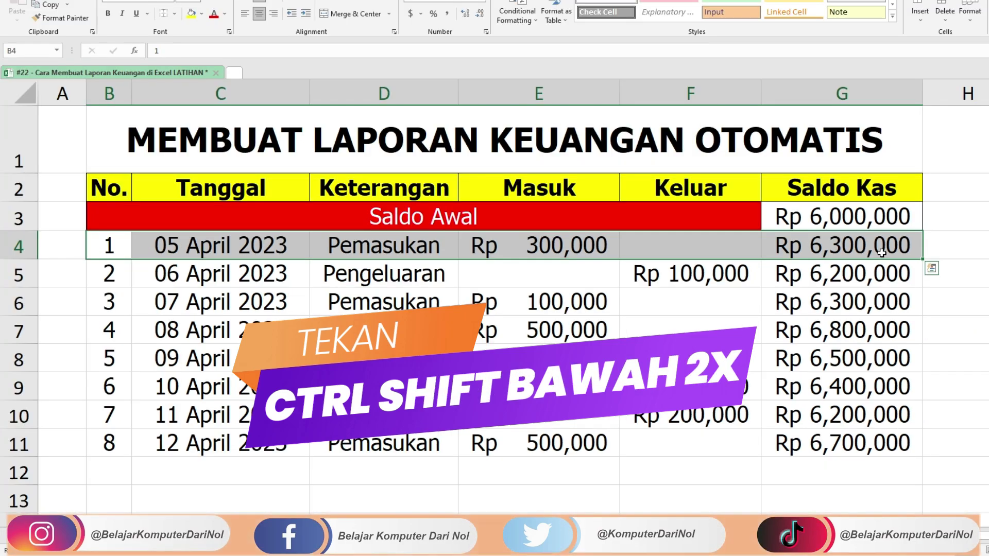
Step: Extend the B4:G4 selection down to the sheet's last row
{"action": "key", "text": "ctrl+shift+Down"}
{"action": "key", "text": "ctrl+shift+Down"}
{"action": "key", "text": "ctrl+shift+Down"}
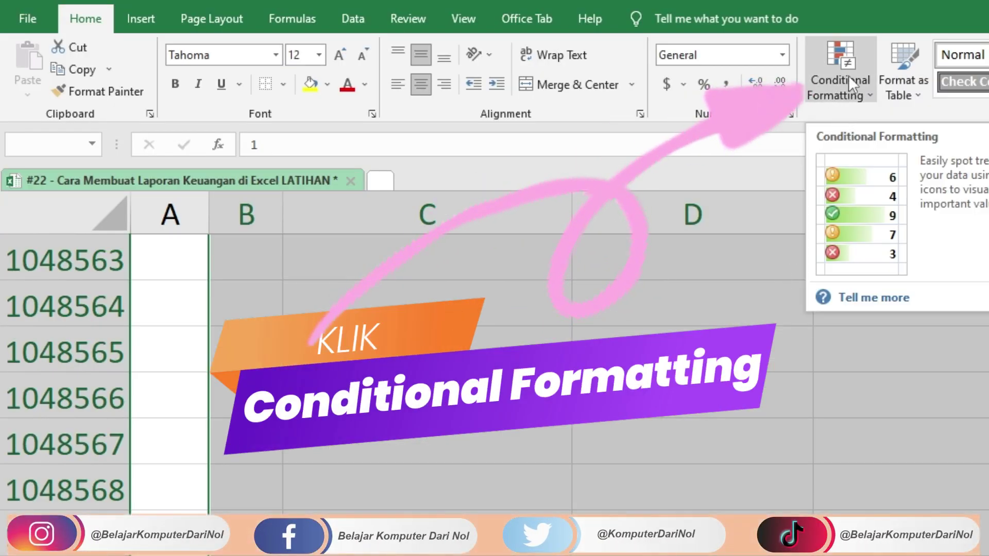
Step: Create a formula-based conditional formatting rule with condition =$C4<>"" using a row-relative C4 reference
{"action": "left_click", "coordinate": [836, 75]}
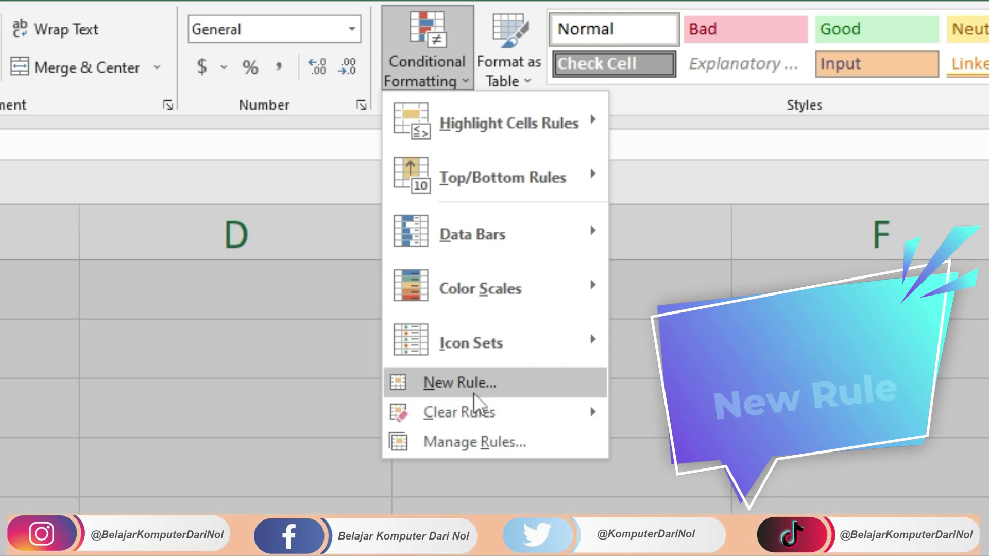
{"action": "left_click", "coordinate": [462, 383]}
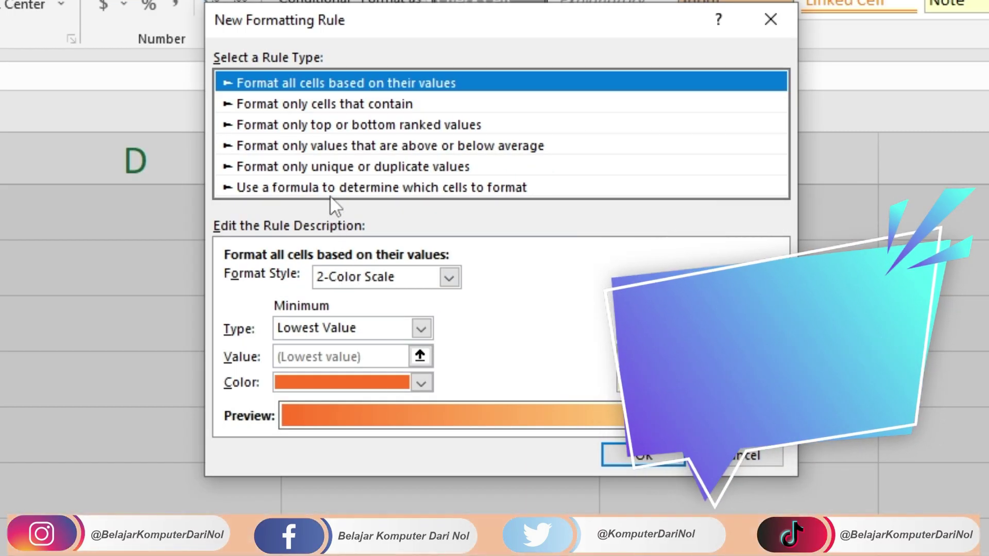
{"action": "left_click", "coordinate": [330, 191]}
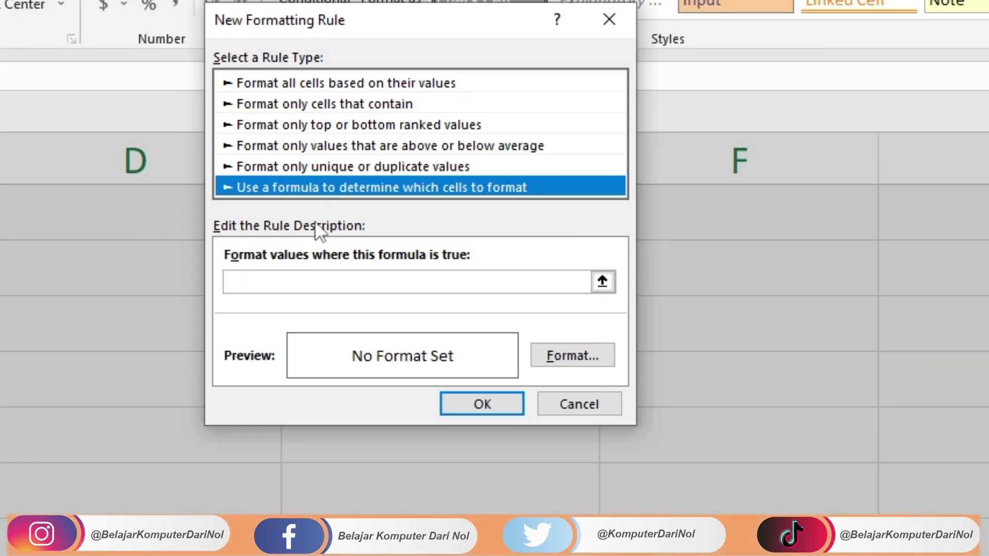
{"action": "left_click", "coordinate": [258, 282]}
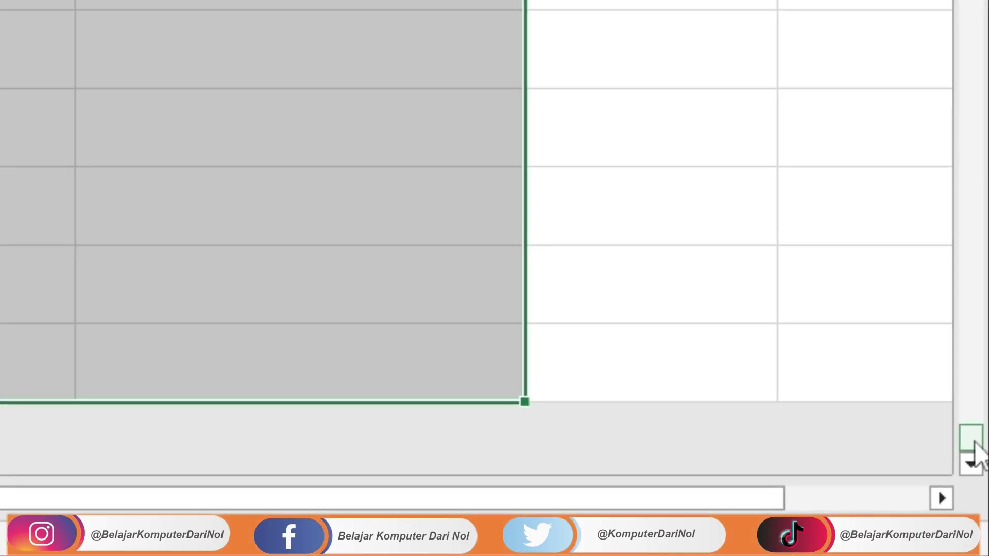
{"action": "left_click_drag", "start_coordinate": [976, 445], "coordinate": [964, 186]}
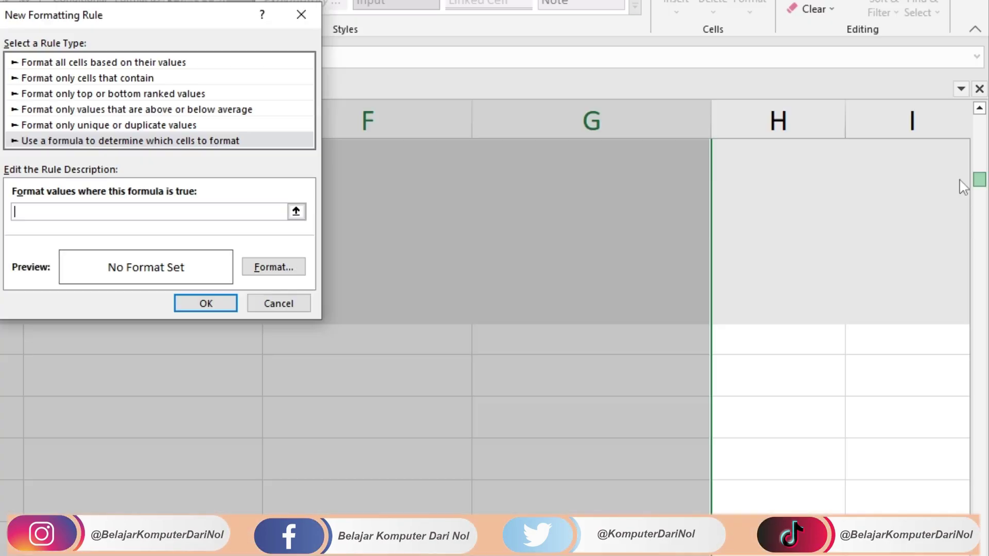
{"action": "left_click_drag", "start_coordinate": [978, 188], "coordinate": [984, 131]}
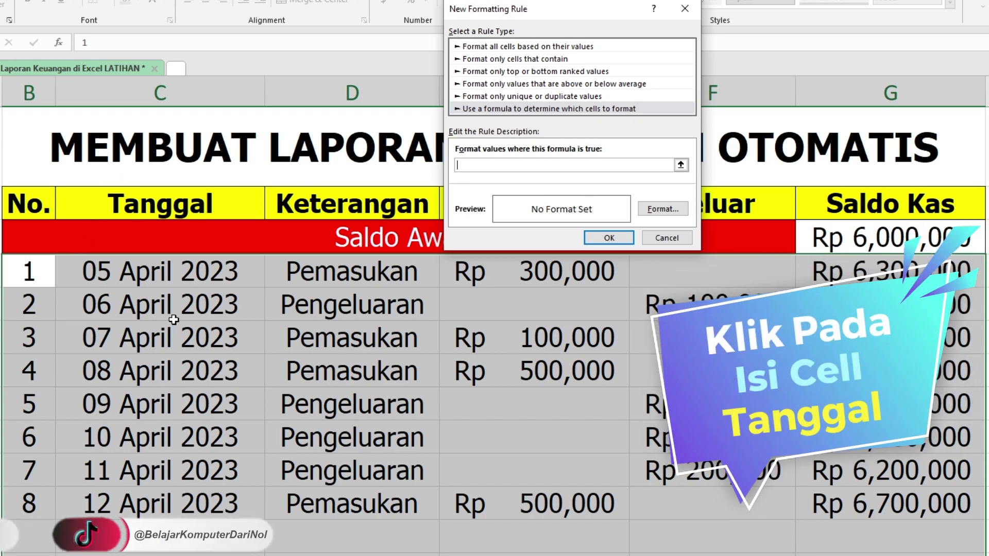
{"action": "left_click", "coordinate": [109, 273]}
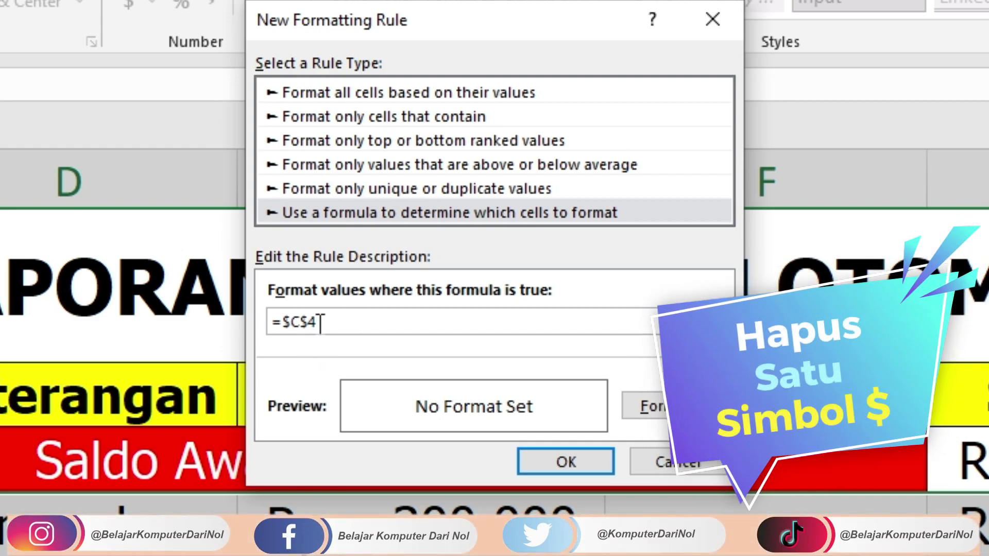
{"action": "key", "text": "BackSpace"}
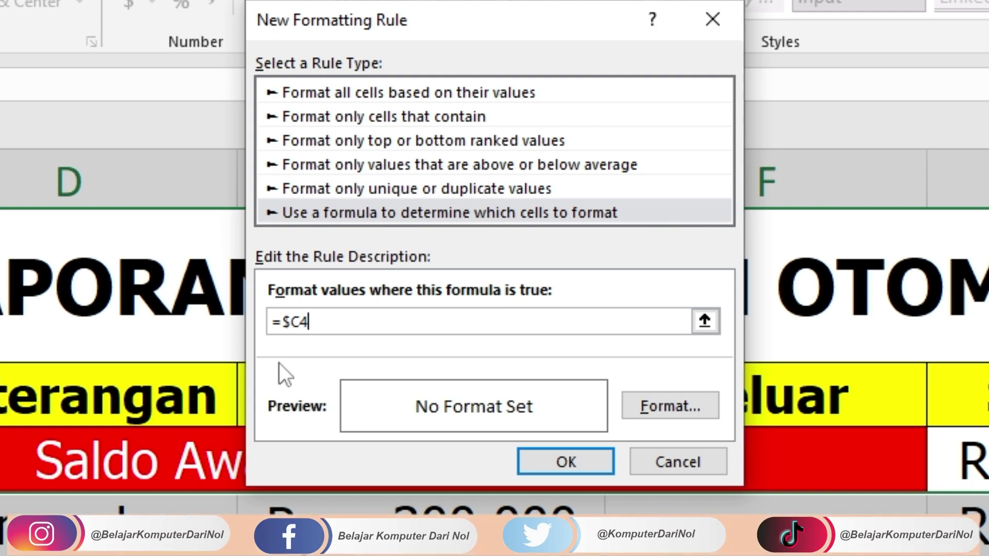
{"action": "left_click", "coordinate": [324, 322]}
{"action": "type", "text": "<>\"\""}
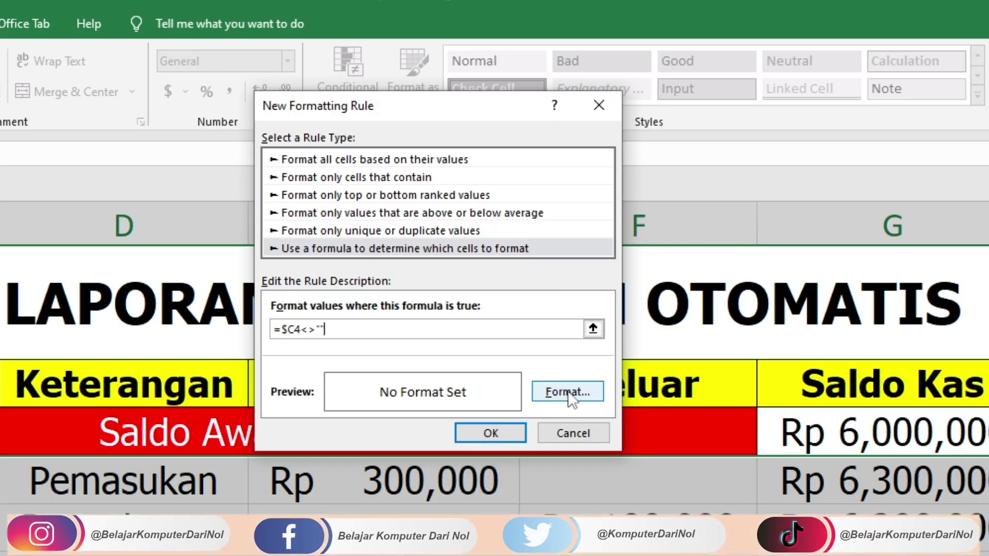
Step: Set the rule's format to an Outline border preset
{"action": "left_click", "coordinate": [567, 392]}
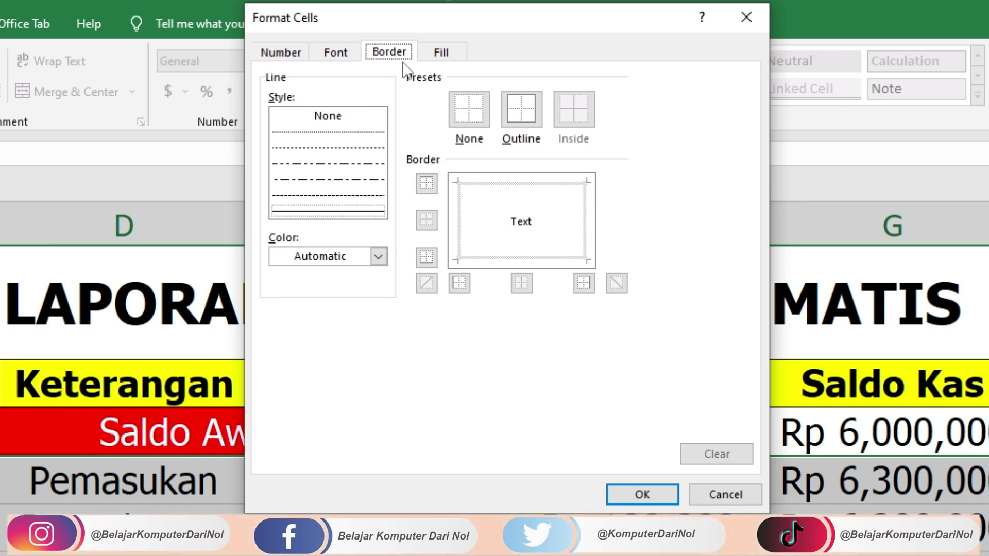
{"action": "left_click", "coordinate": [529, 117]}
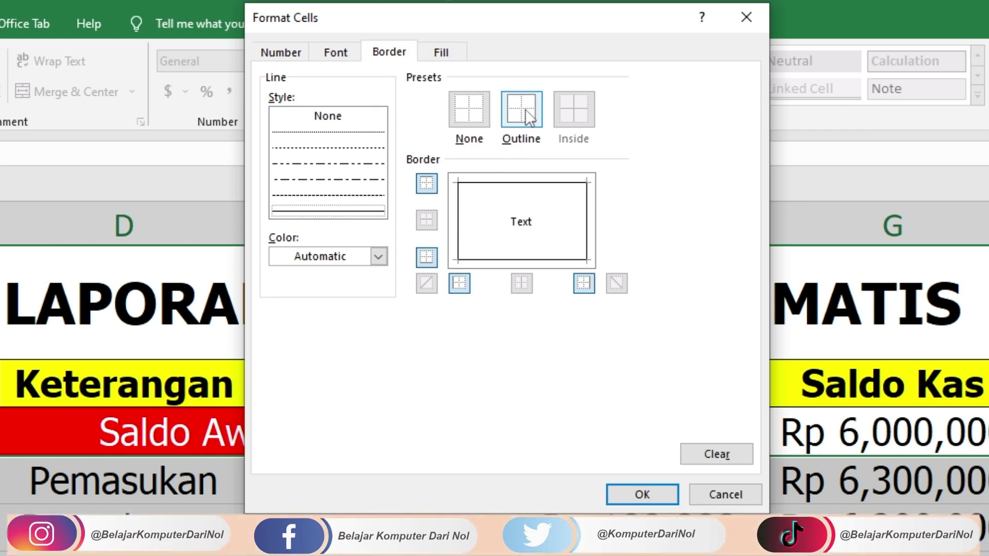
{"action": "left_click", "coordinate": [642, 495]}
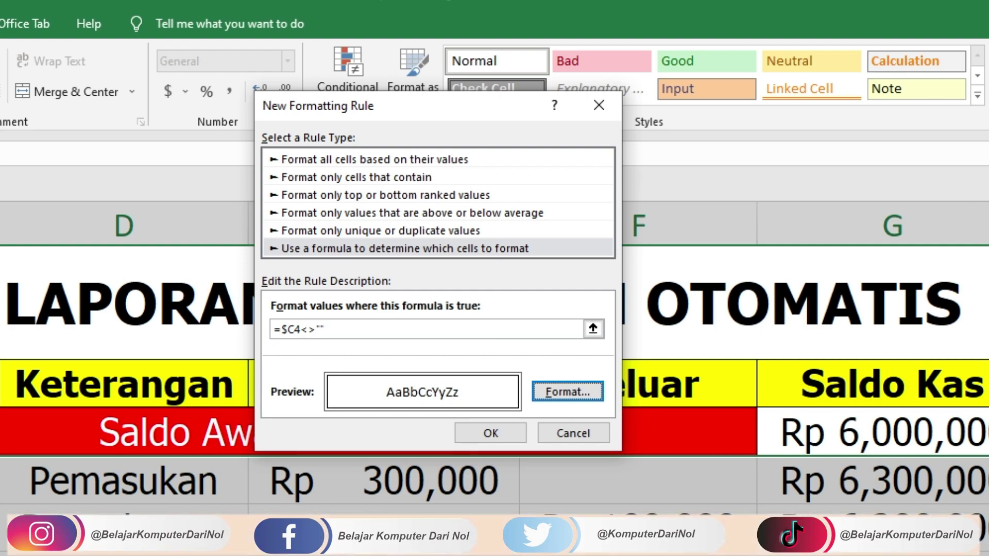
Step: Finish the conditional formatting rule and check the 12 April 2023 row's Saldo Kas formula
{"action": "left_click", "coordinate": [490, 433]}
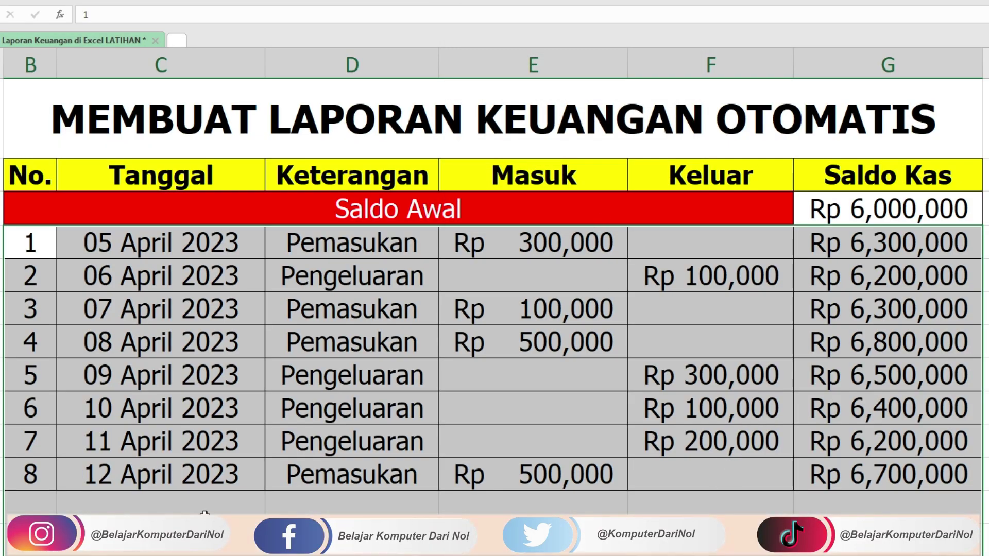
{"action": "left_click", "coordinate": [232, 474]}
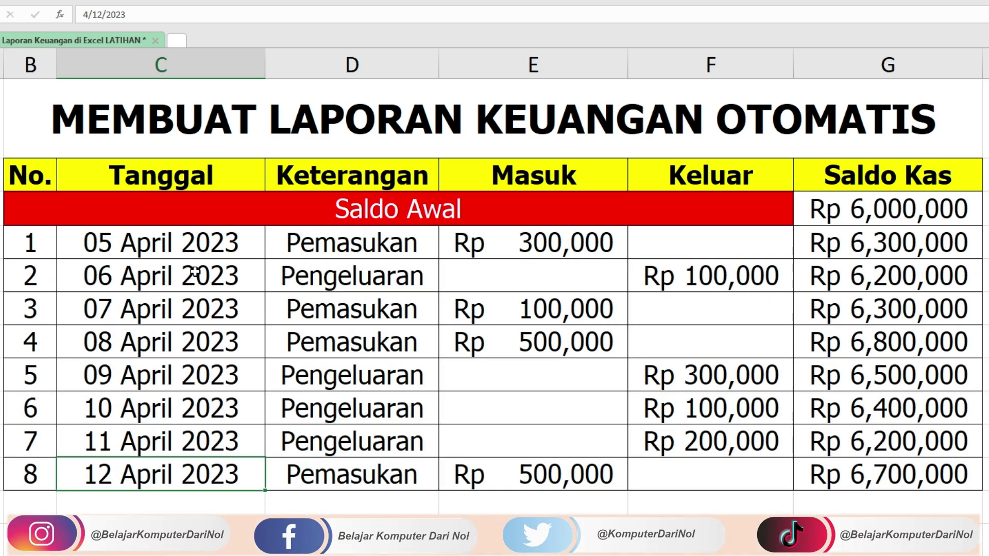
{"action": "left_click", "coordinate": [925, 482]}
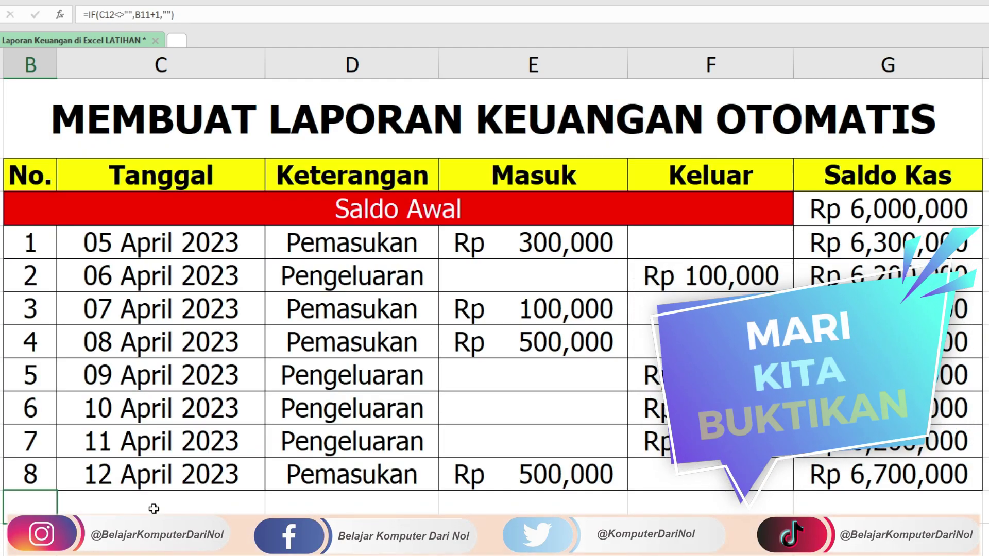
Step: Enter the dates 13 April 2023 and 14 April 2023 below 12 April
{"action": "left_click", "coordinate": [153, 509]}
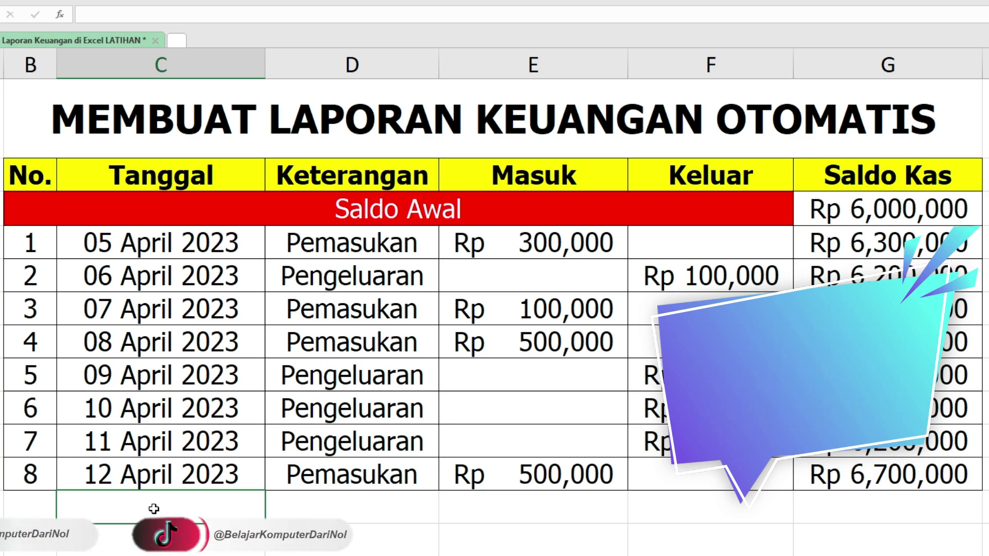
{"action": "type", "text": "13 April 2023"}
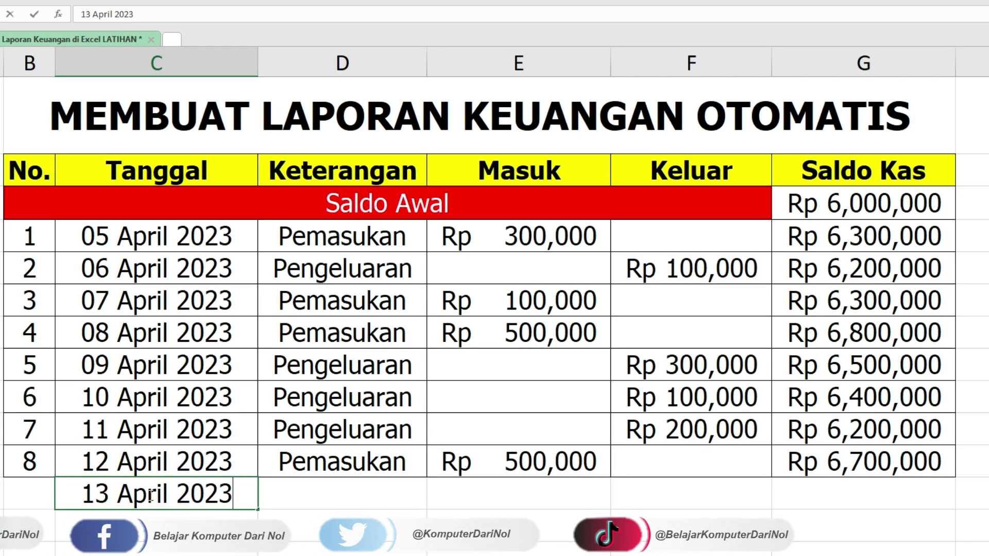
{"action": "key", "text": "Return"}
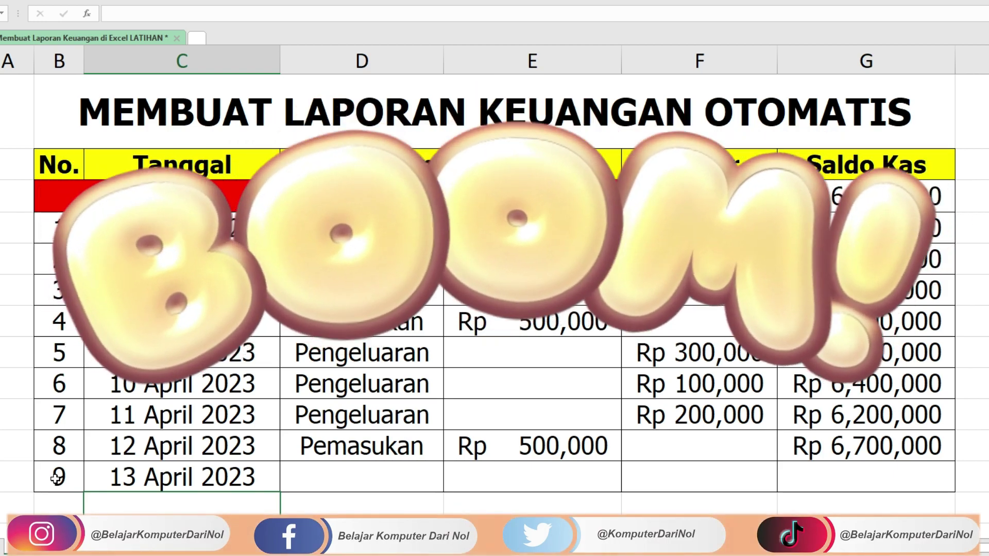
{"action": "type", "text": "14 April 2023"}
{"action": "key", "text": "Return"}
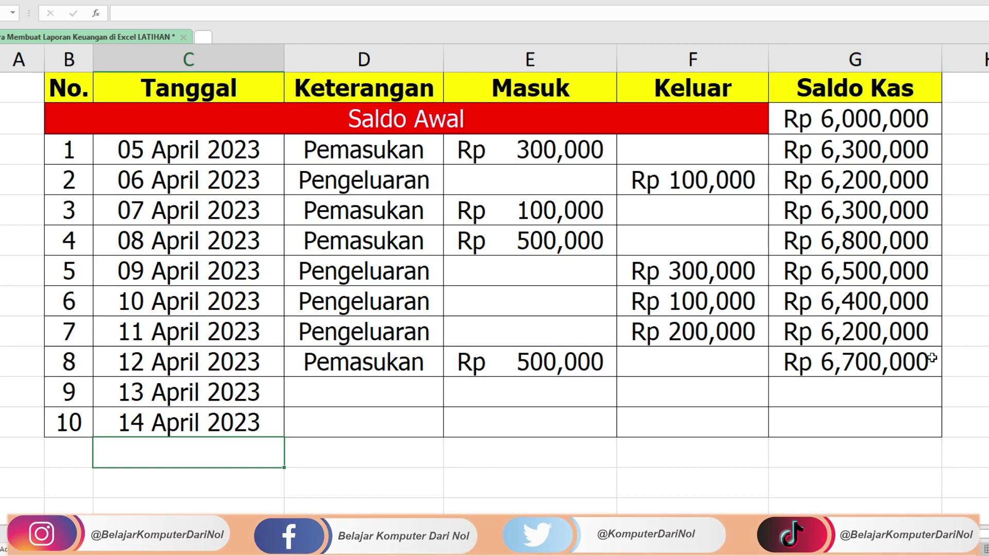
Step: Record 13 April as Pengeluaran with a Rp 300,000 outflow
{"action": "left_click", "coordinate": [391, 394]}
{"action": "type", "text": "Pengeluaran"}
{"action": "key", "text": "Tab"}
{"action": "key", "text": "Tab"}
{"action": "type", "text": "300000"}
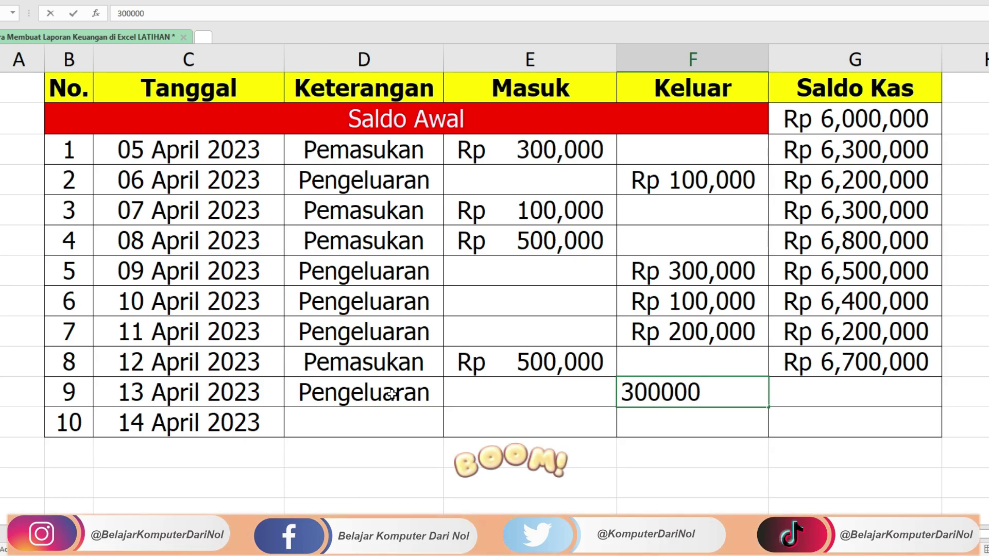
{"action": "key", "text": "Return"}
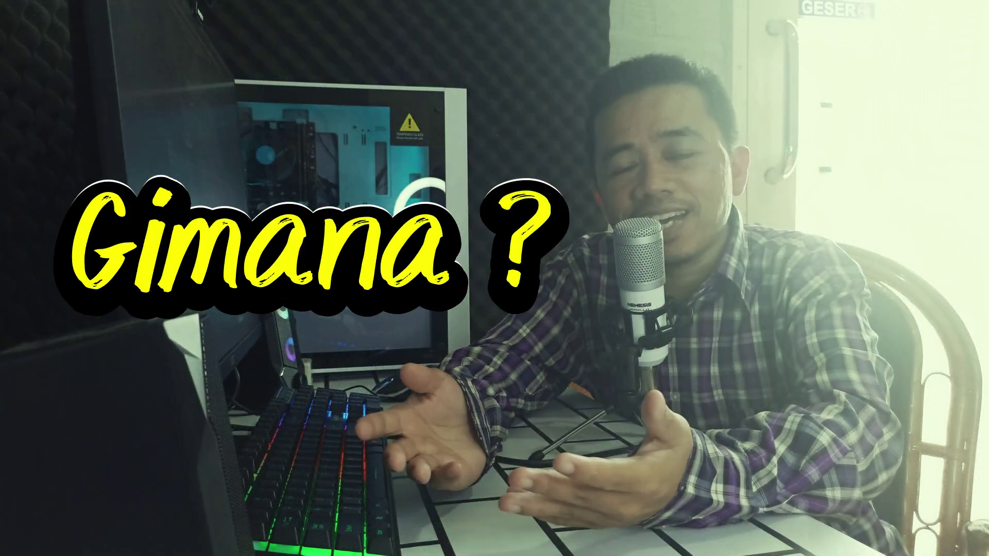